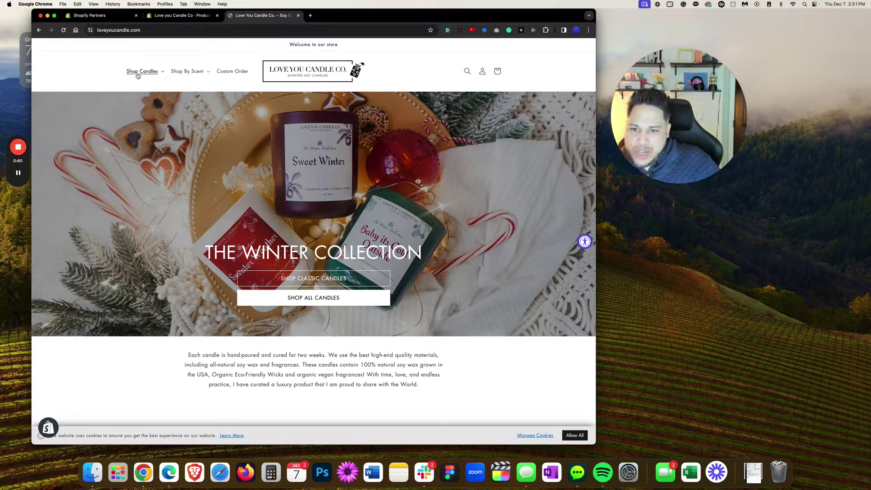
# - Browse The Classic Collection from the storefront's Shop Candles menu, then go to admin Products
pyautogui.click(138, 76)
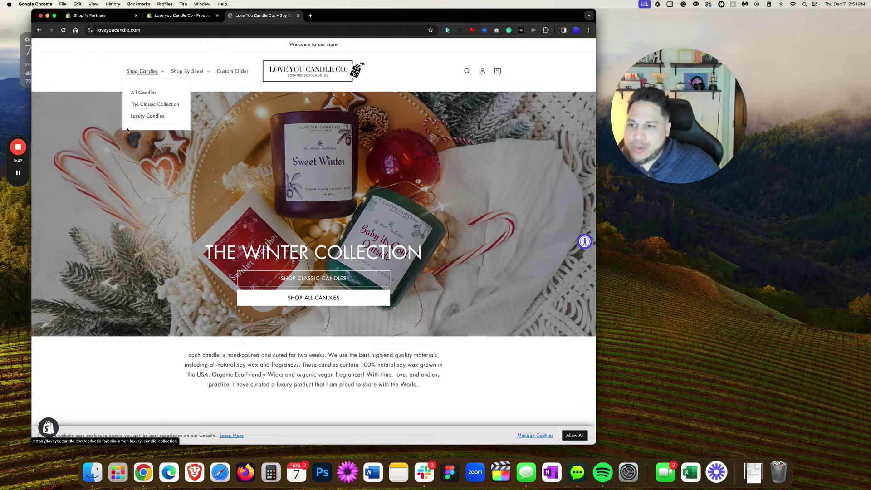
pyautogui.click(139, 105)
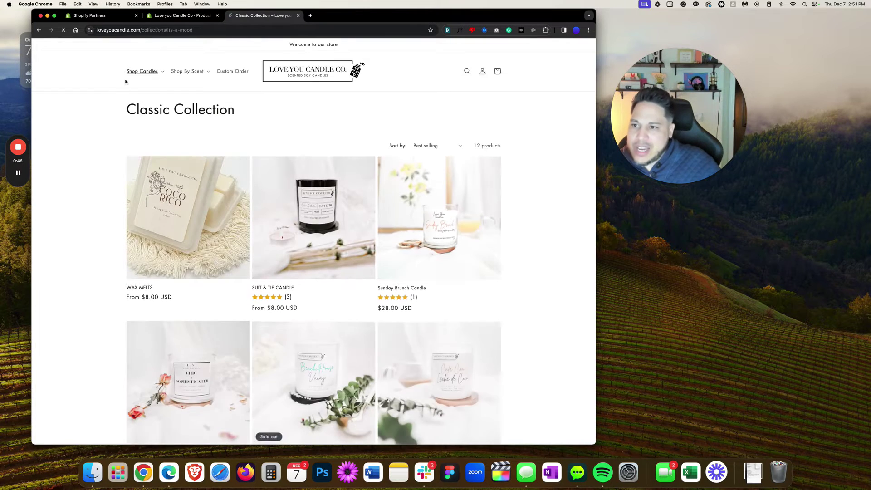
pyautogui.click(139, 73)
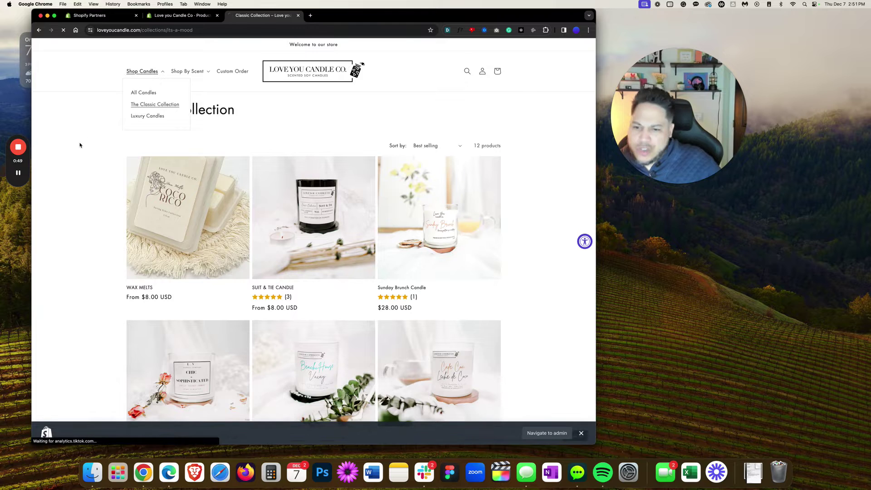
pyautogui.click(153, 73)
pyautogui.click(139, 104)
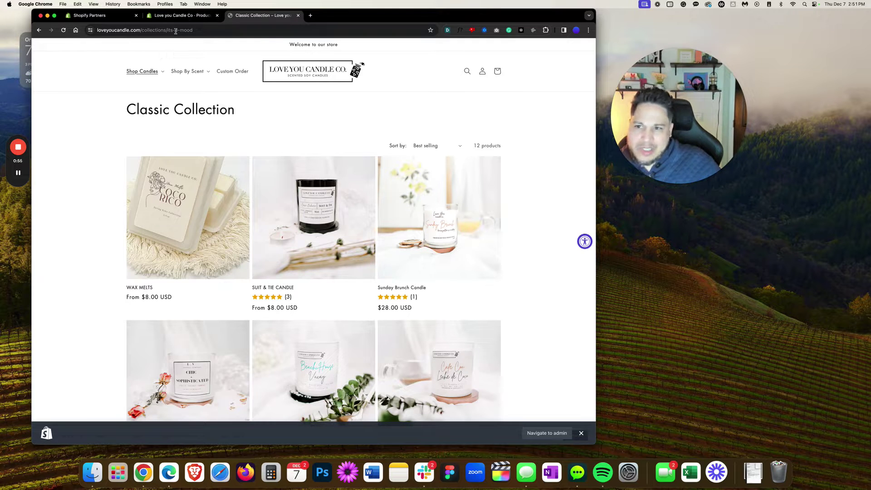
pyautogui.click(178, 16)
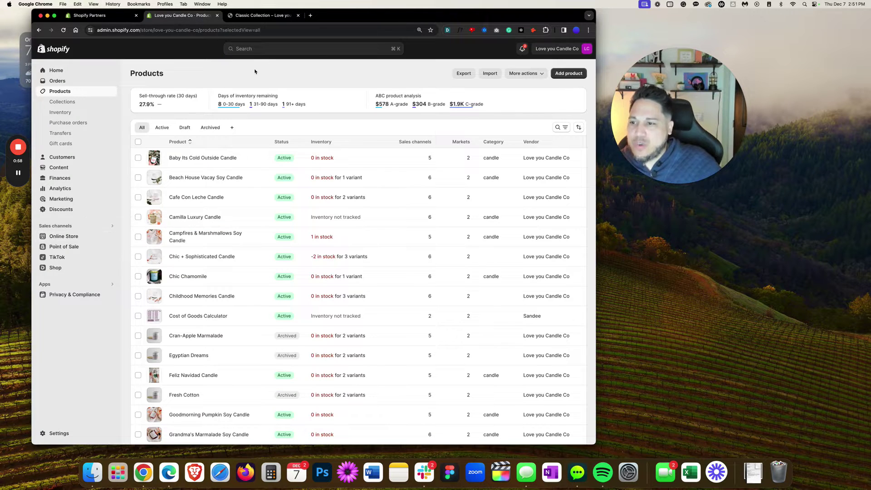
# - Zoom the admin Products page to 150% and reposition the Chrome window
pyautogui.click(93, 4)
pyautogui.click(108, 77)
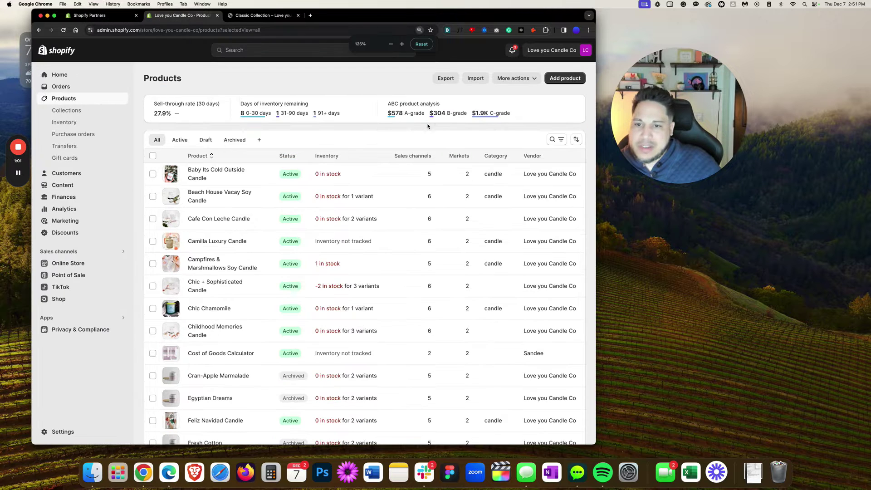
pyautogui.click(402, 44)
pyautogui.moveTo(467, 18); pyautogui.dragTo(440, 19)
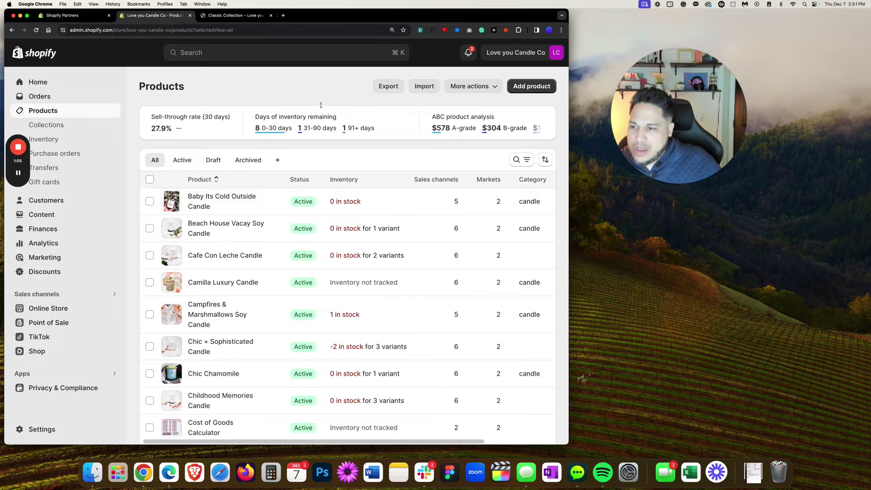
pyautogui.moveTo(311, 18); pyautogui.dragTo(343, 16)
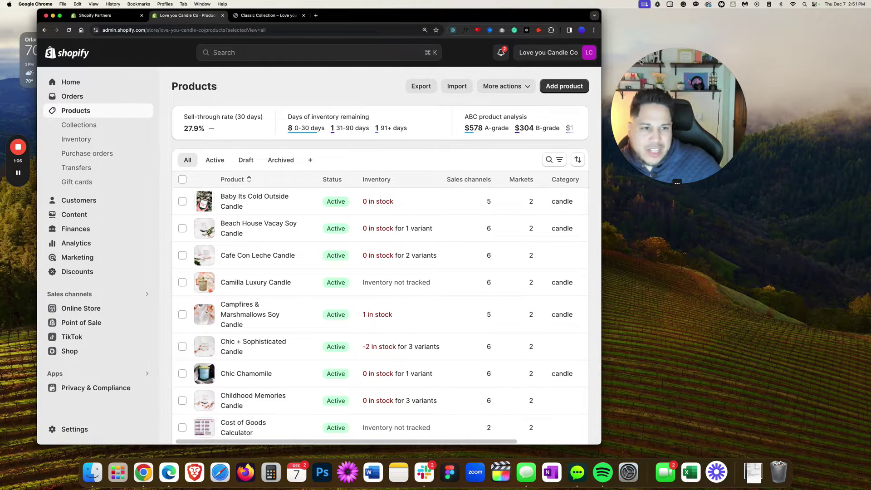
pyautogui.click(358, 16)
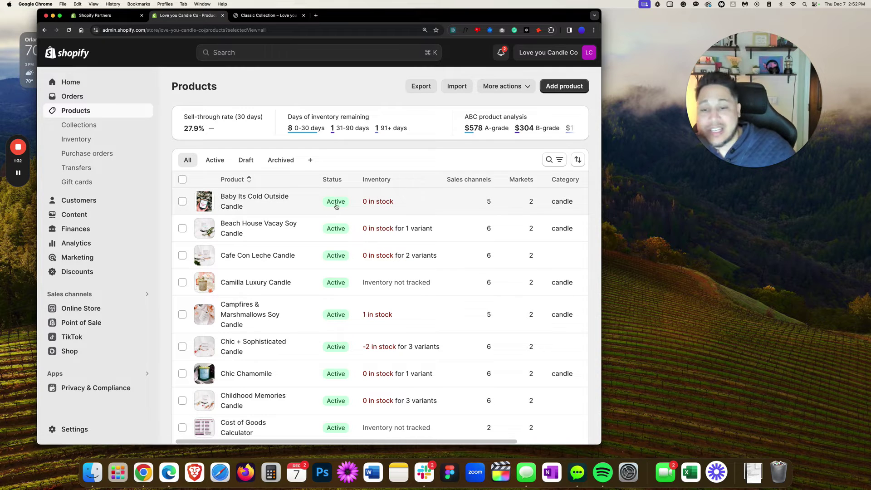
pyautogui.click(336, 207)
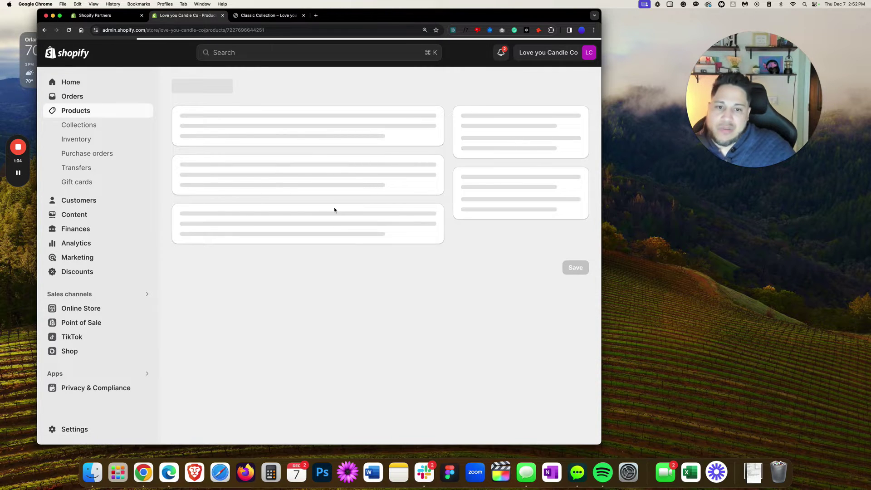
pyautogui.click(513, 143)
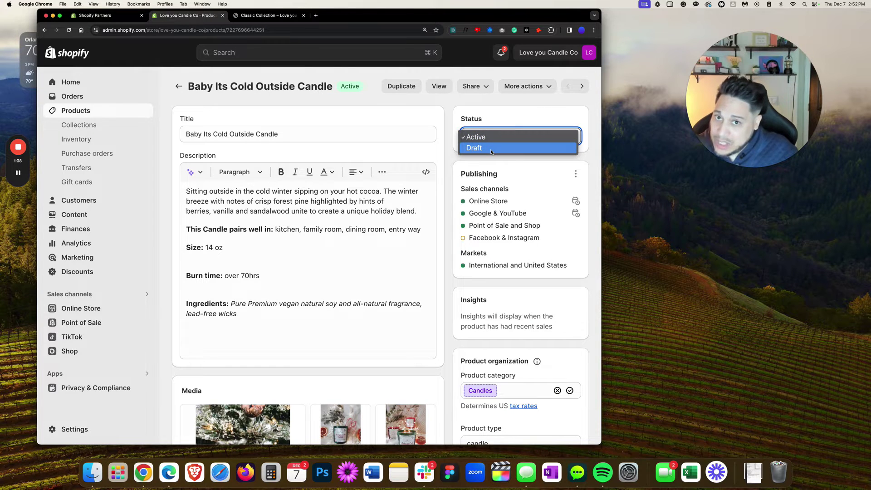
pyautogui.click(508, 120)
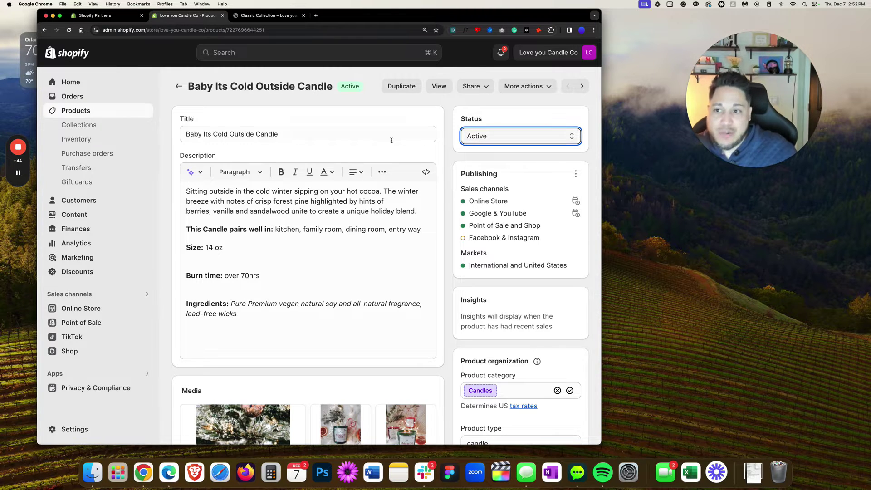
pyautogui.click(179, 86)
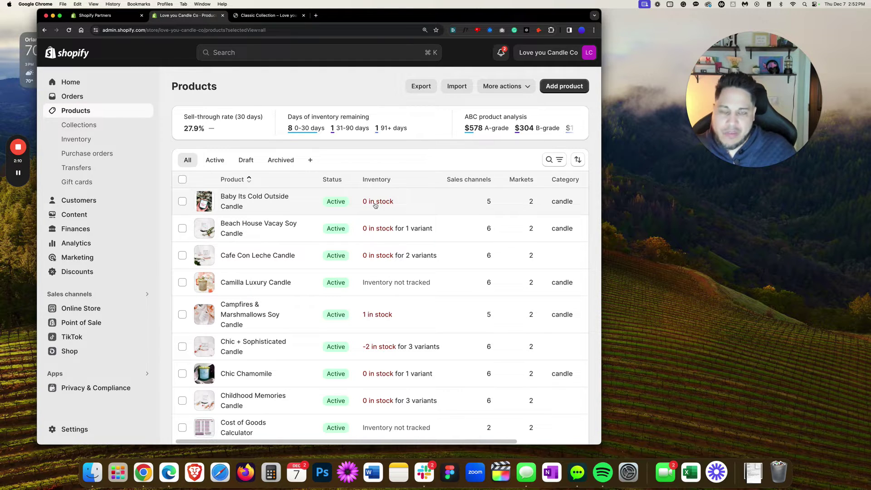
# - Open Baby Its Cold Outside Candle and check its Inventory: 0 available at both locations
pyautogui.click(271, 201)
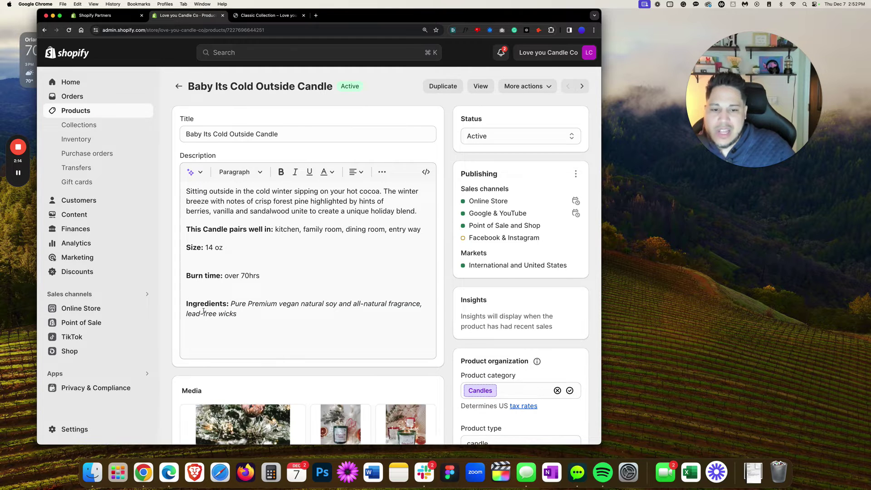
pyautogui.scroll(-5, 203, 311)
pyautogui.scroll(-10, 203, 311)
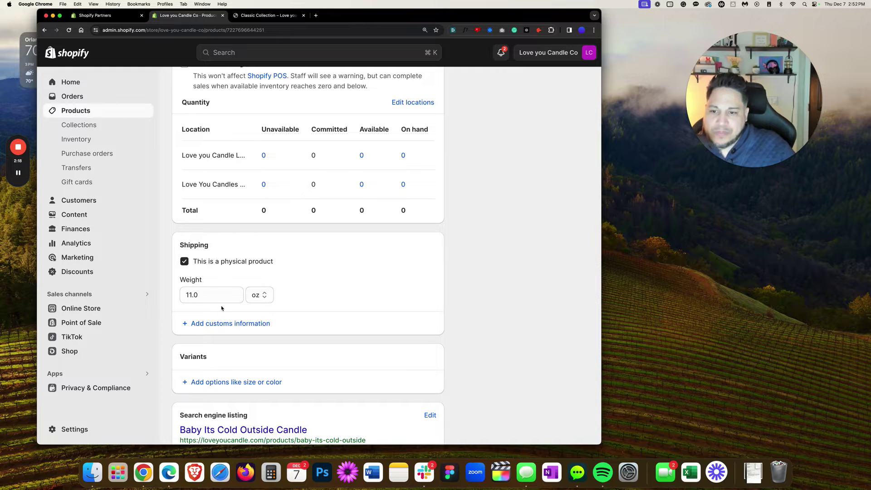
pyautogui.scroll(-1, 221, 310)
pyautogui.scroll(5, 221, 310)
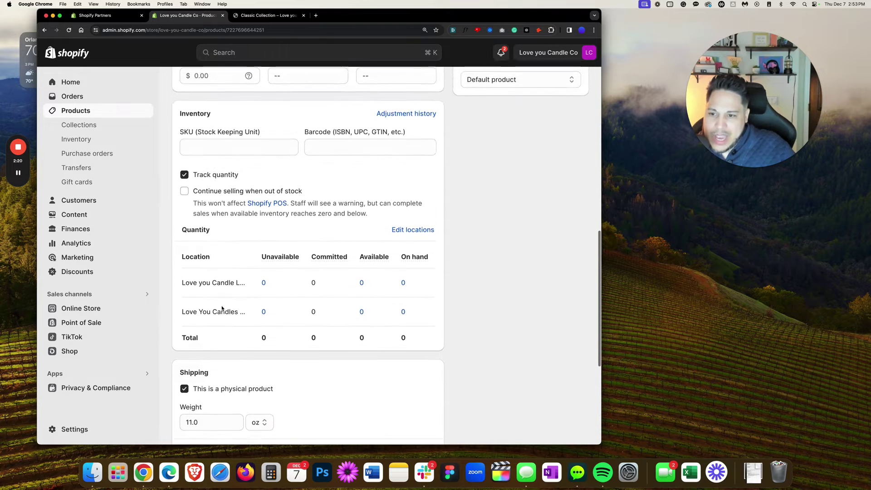
pyautogui.scroll(3, 222, 308)
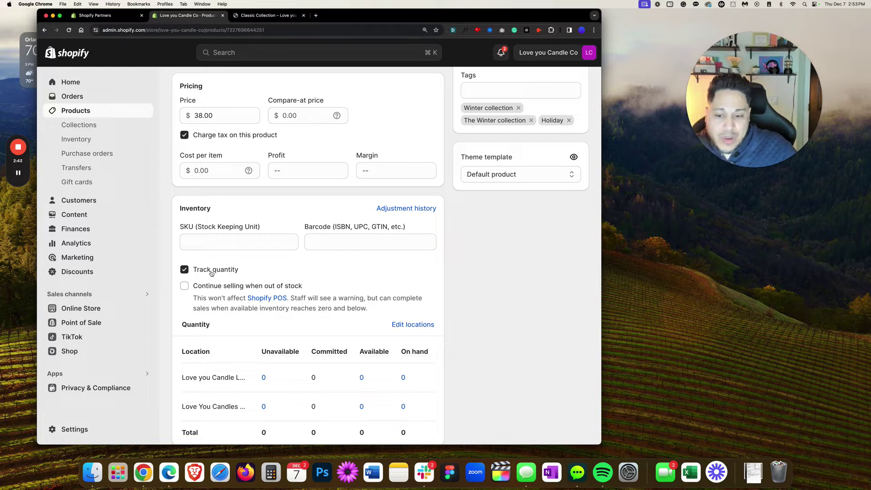
pyautogui.scroll(5, 211, 272)
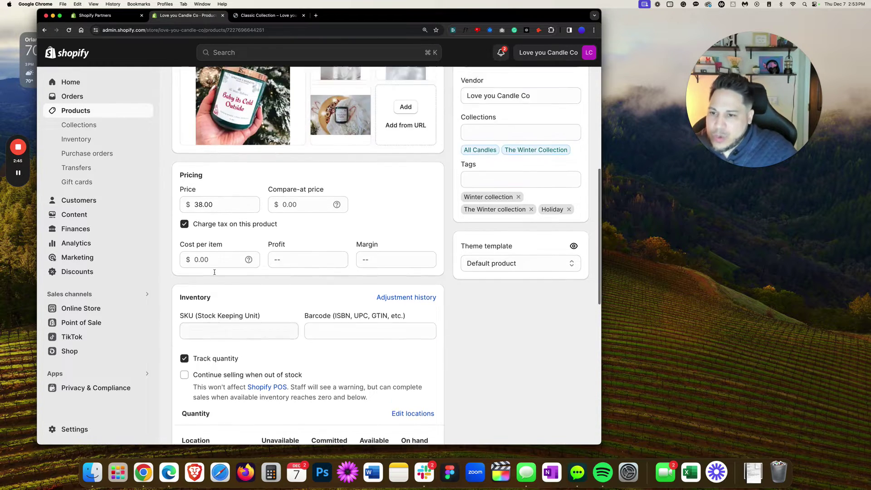
pyautogui.scroll(-5, 213, 273)
pyautogui.scroll(-2, 317, 217)
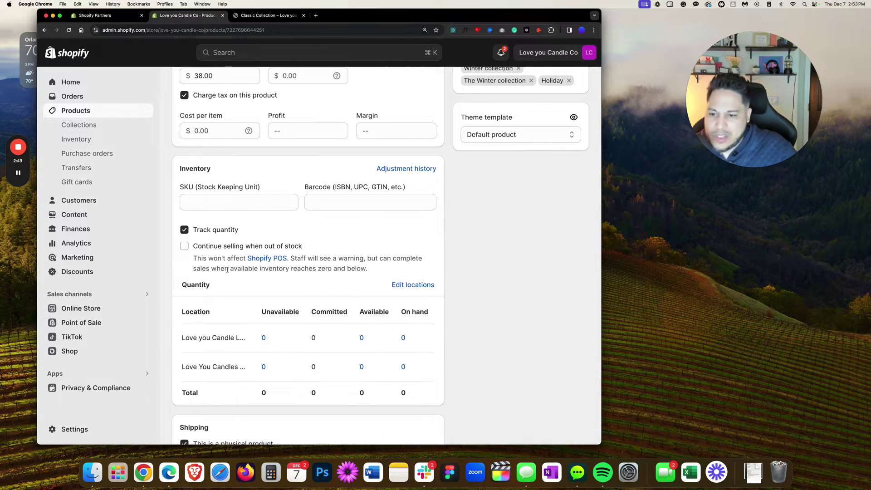
pyautogui.scroll(-5, 217, 285)
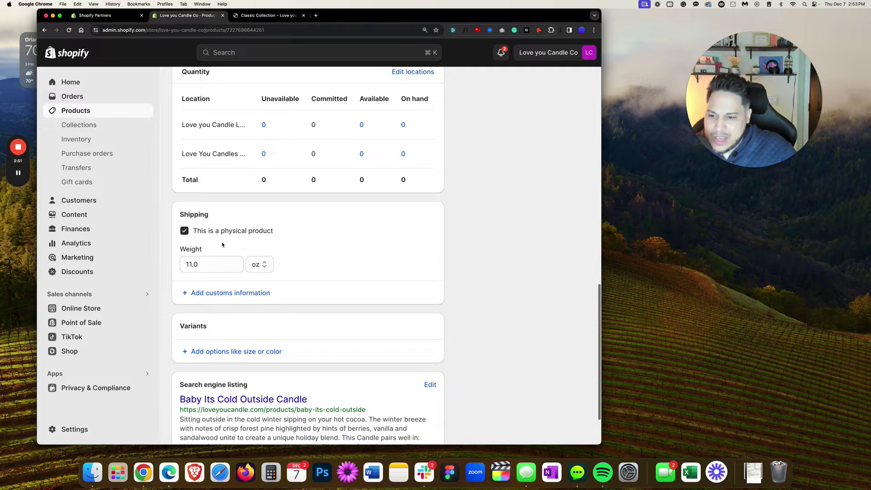
pyautogui.scroll(-2, 254, 290)
pyautogui.scroll(10, 238, 279)
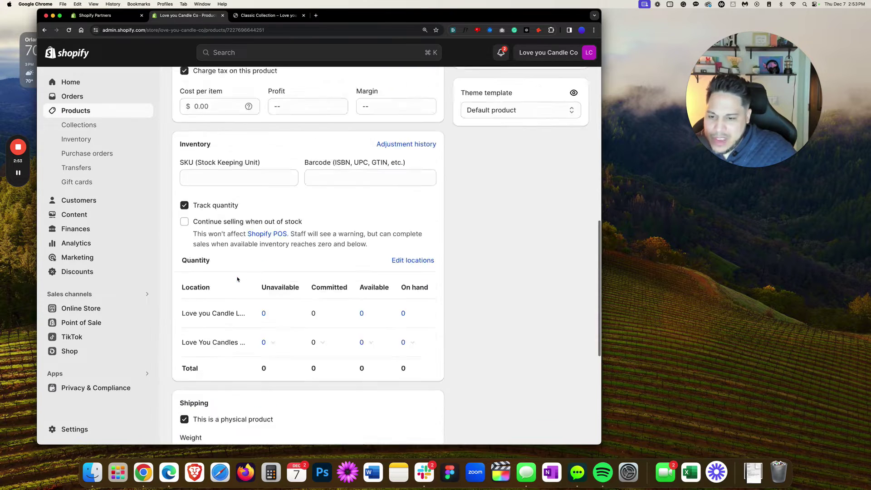
pyautogui.scroll(3, 238, 279)
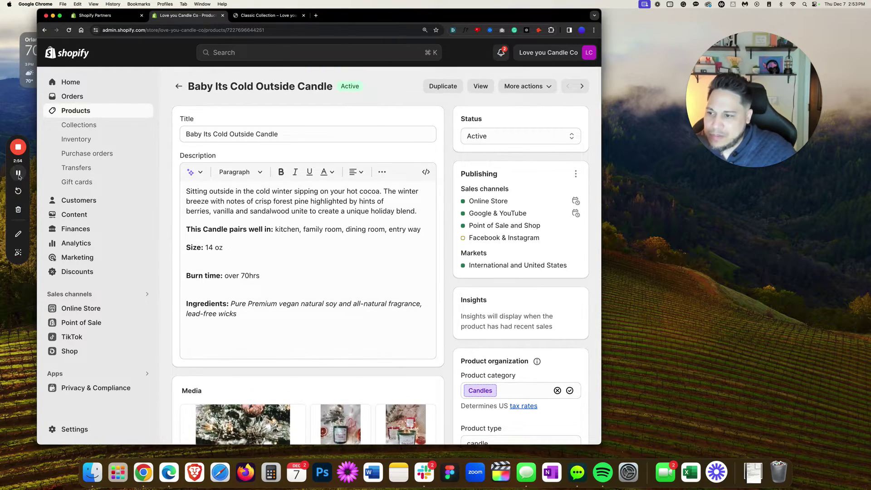
pyautogui.scroll(-15, 382, 288)
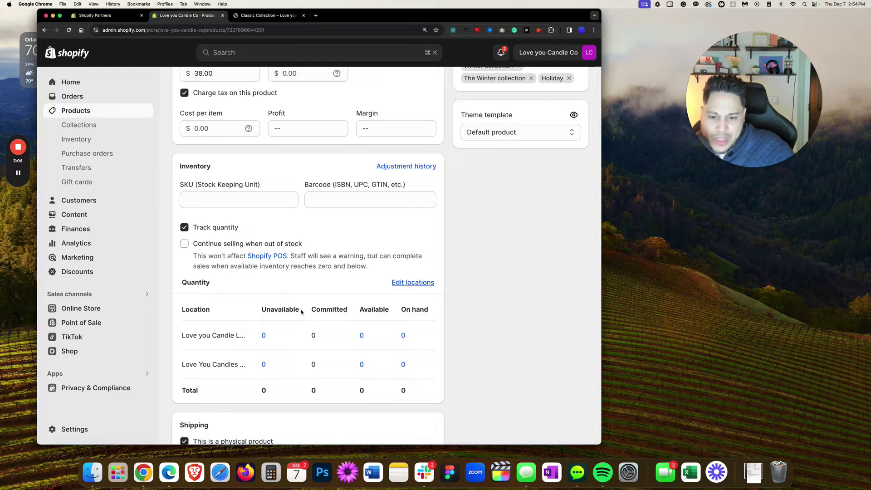
pyautogui.click(370, 339)
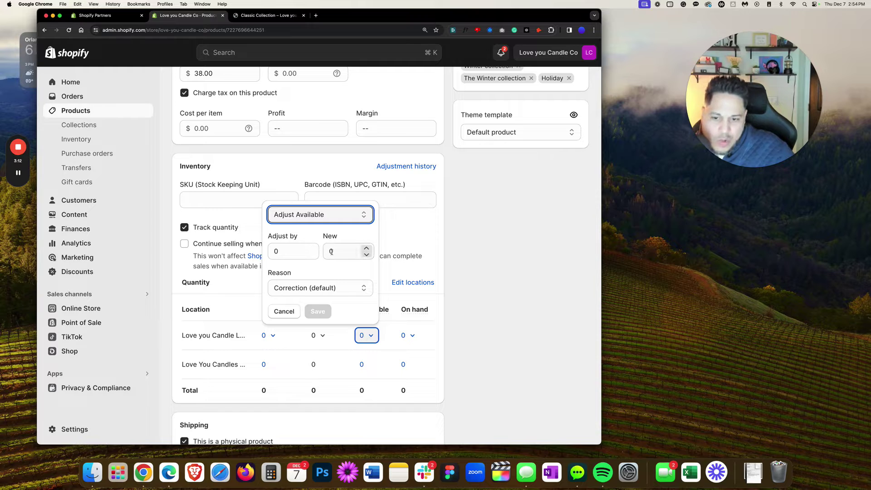
pyautogui.click(288, 290)
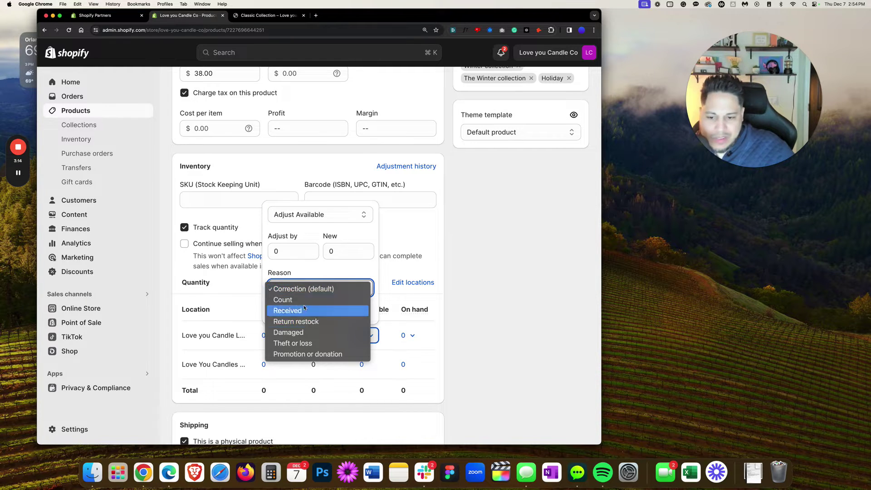
pyautogui.click(379, 289)
pyautogui.click(499, 289)
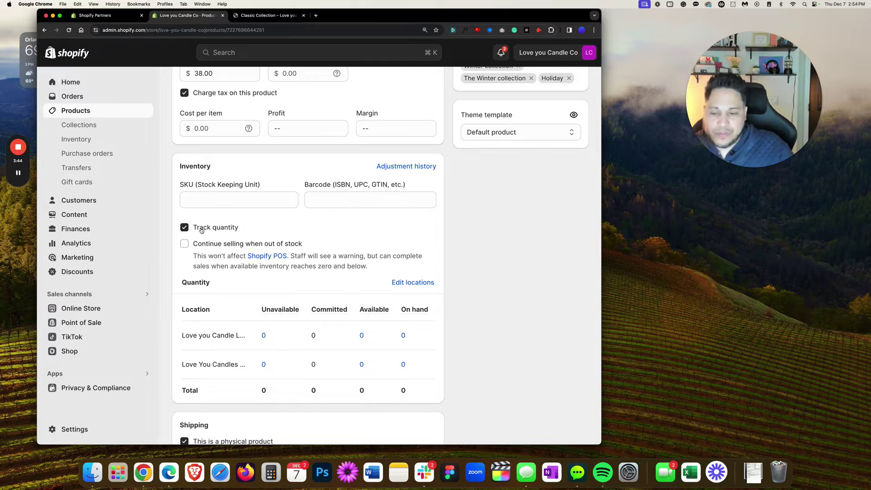
pyautogui.scroll(10, 279, 245)
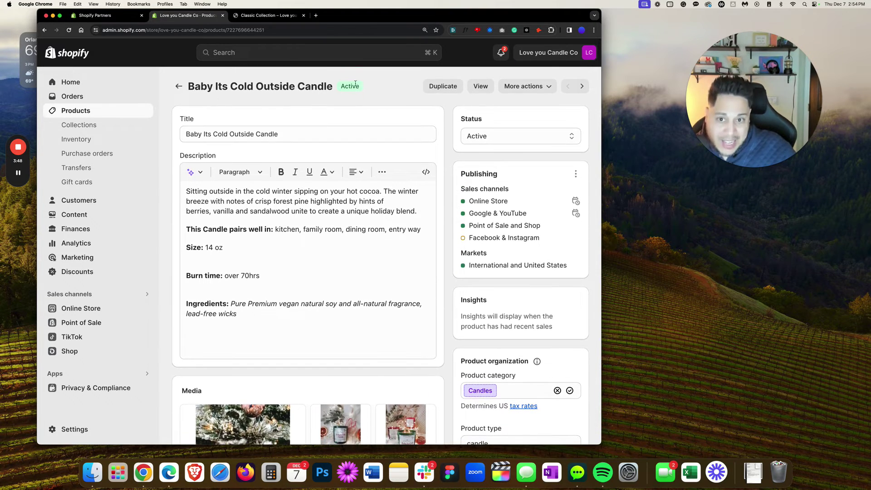
# - Clear Chrome's cached images and files from the last 4 weeks and close the Settings tab
pyautogui.click(178, 87)
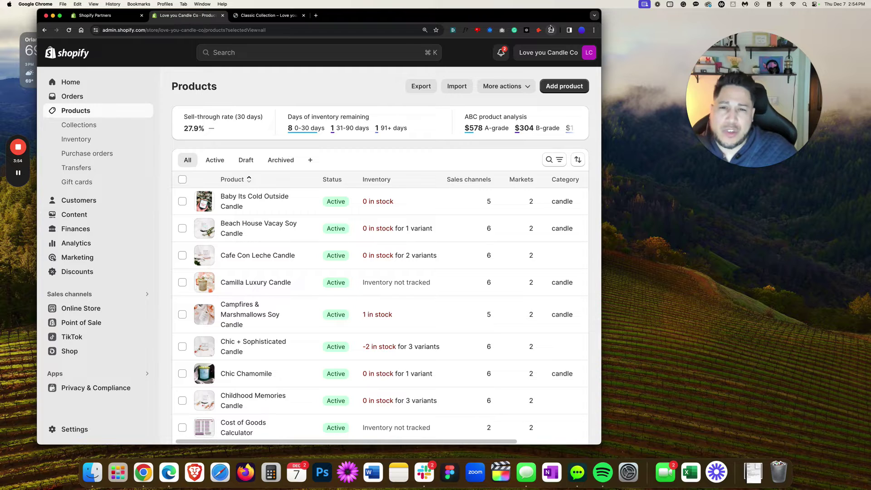
pyautogui.click(594, 30)
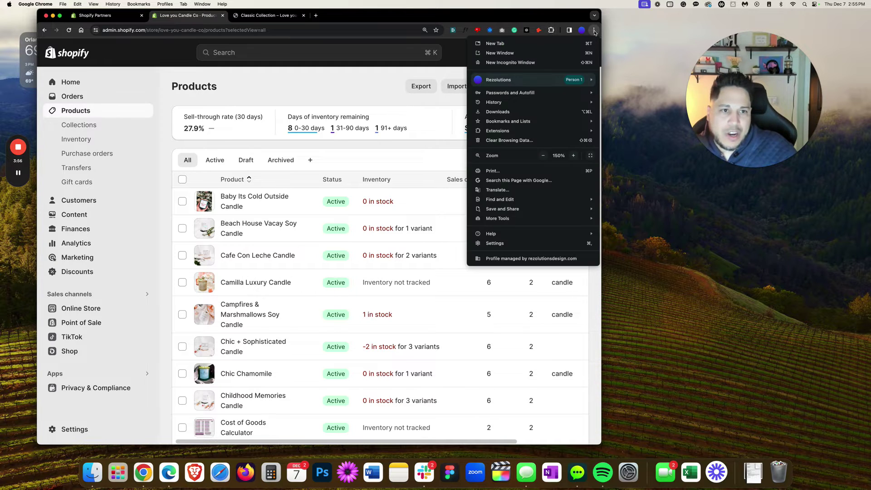
pyautogui.click(505, 141)
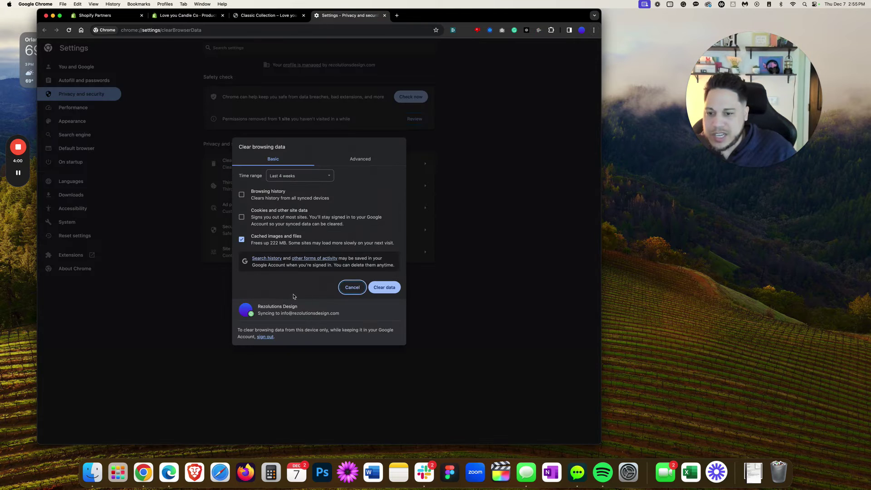
pyautogui.click(384, 287)
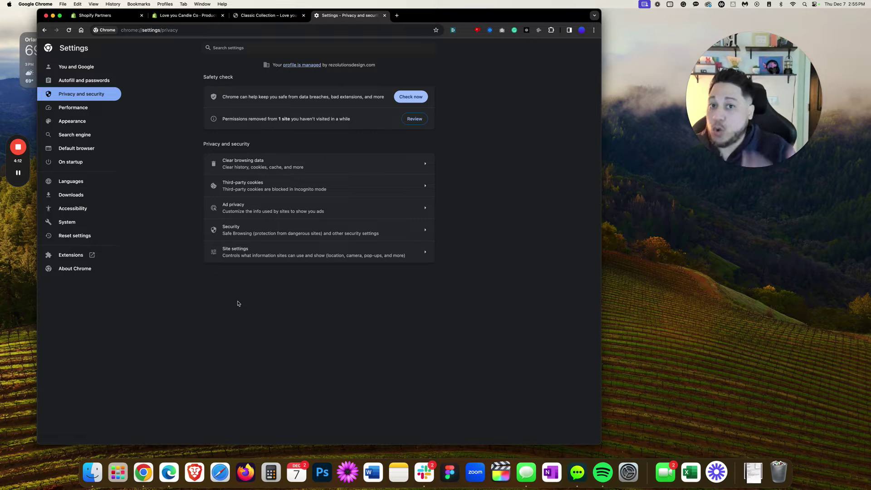
pyautogui.click(384, 16)
# - Reopen The Classic Collection (12 products) in a fresh storefront tab, then return to admin Products
pyautogui.click(282, 16)
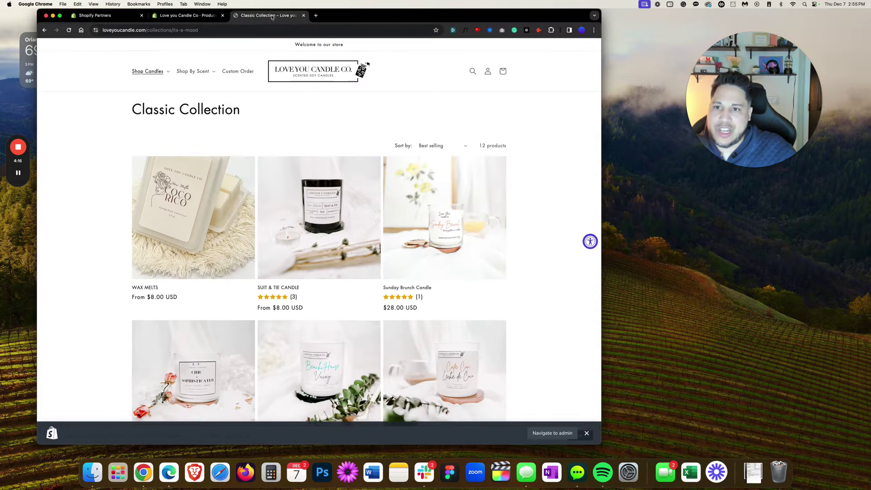
pyautogui.click(304, 16)
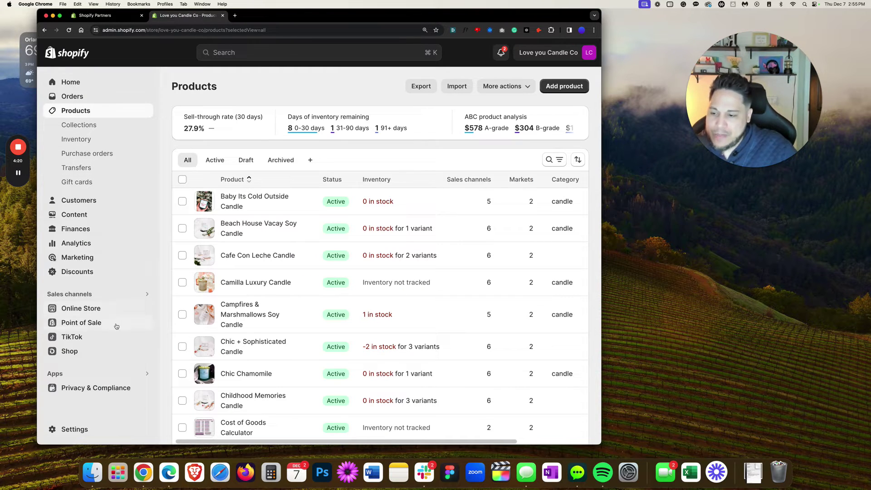
pyautogui.click(146, 310)
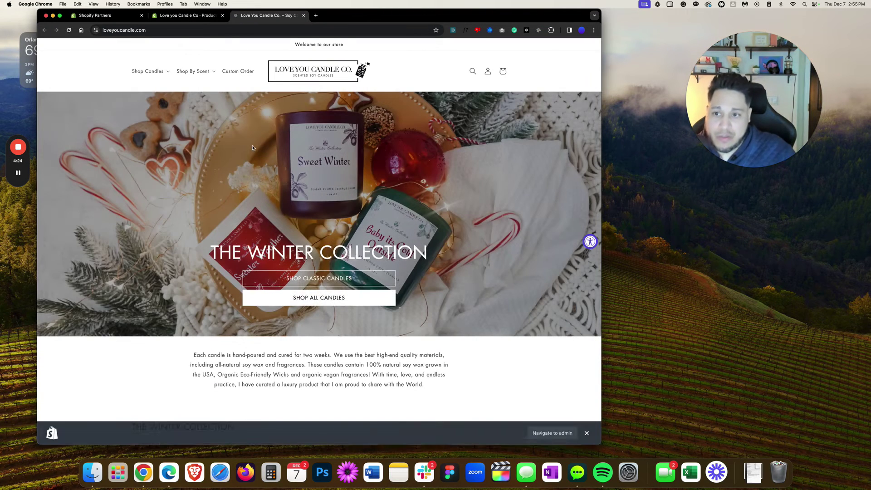
pyautogui.click(151, 73)
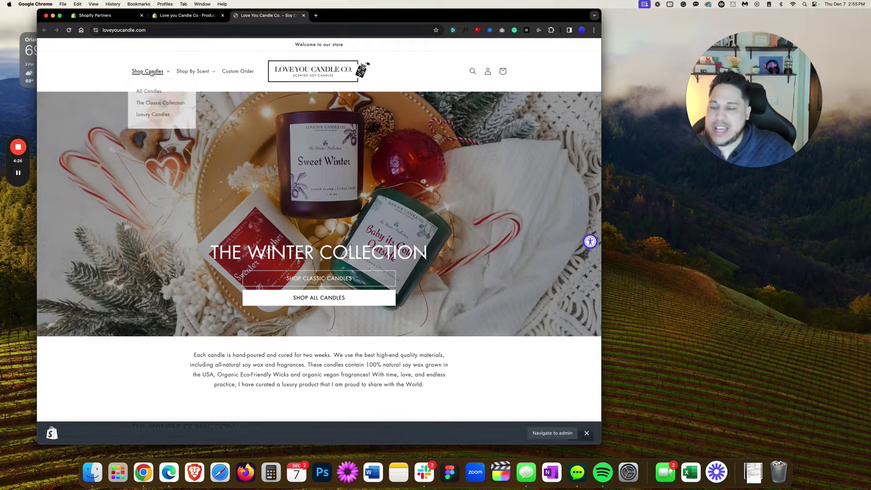
pyautogui.click(156, 104)
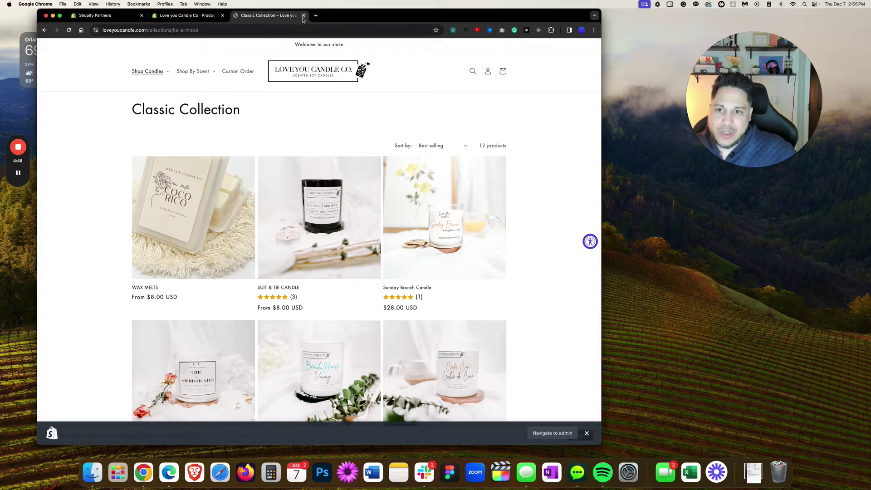
pyautogui.click(186, 15)
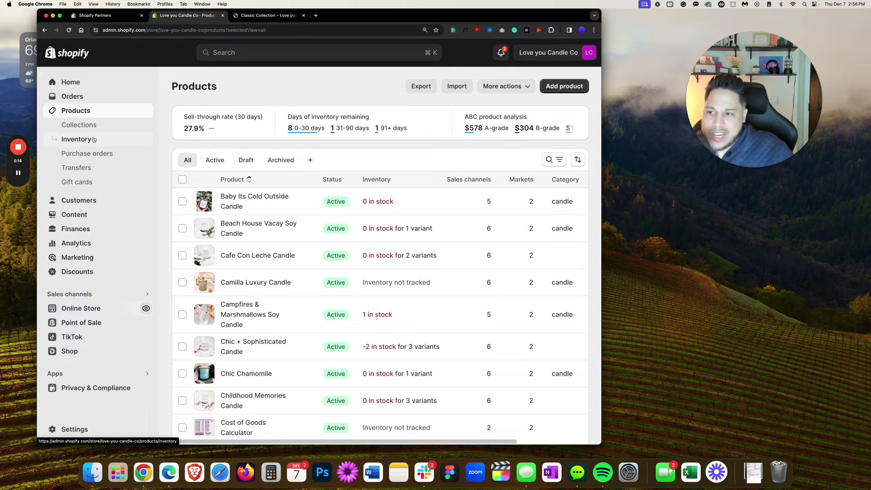
# - Open Campfires & Marshmallows Soy Candle and view its collections: All Candles, The Fall Collection, Bakery Scent Candles
pyautogui.click(241, 308)
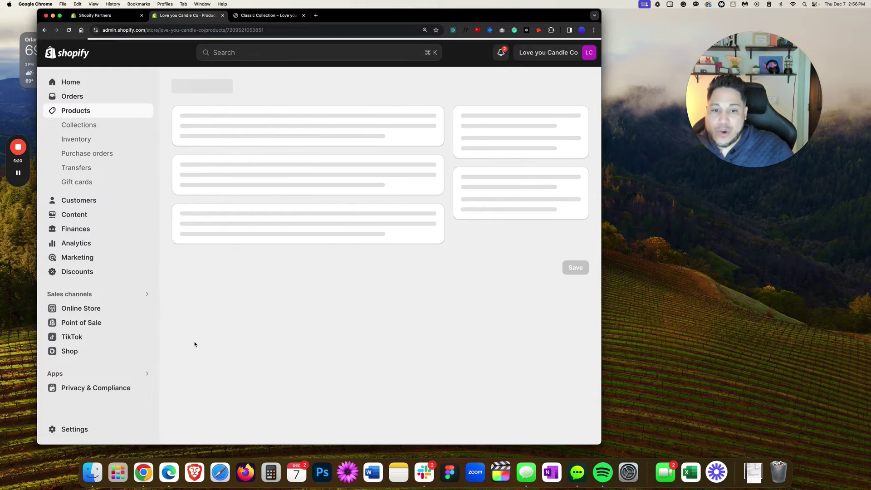
pyautogui.scroll(-6, 502, 320)
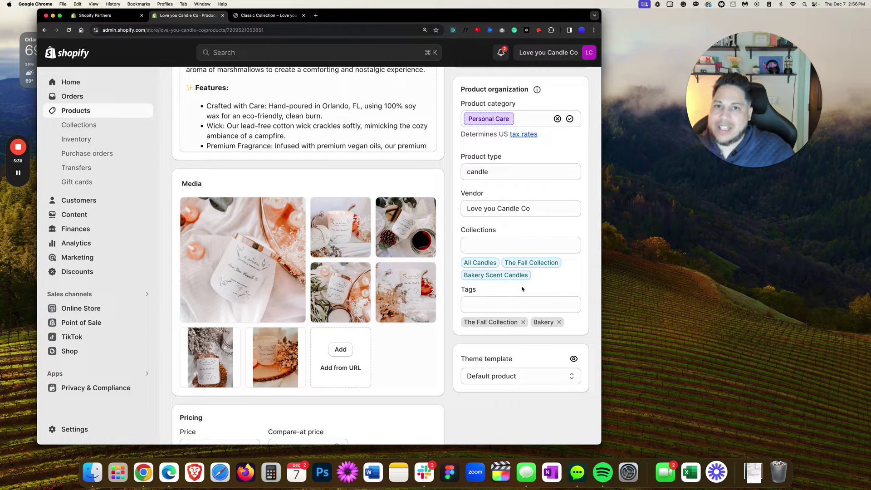
# - Open the 27-product All Candles collection from the storefront's Shop Candles menu
pyautogui.click(245, 16)
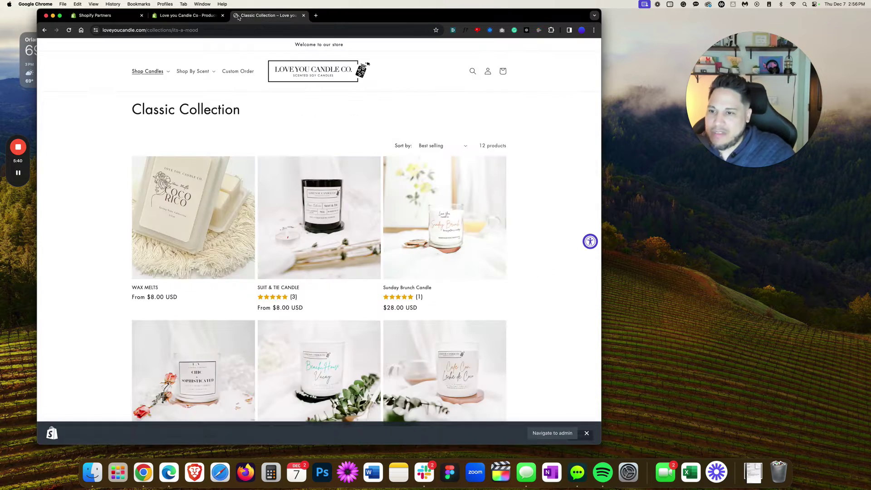
pyautogui.click(150, 73)
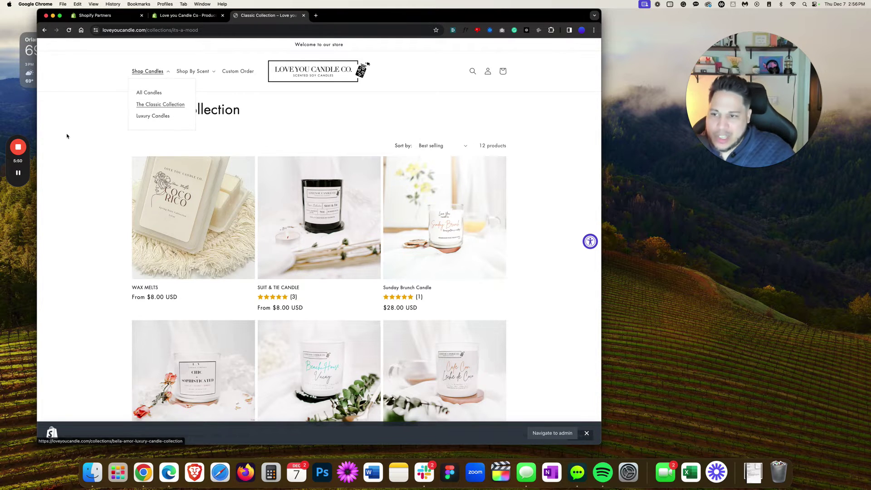
pyautogui.click(177, 15)
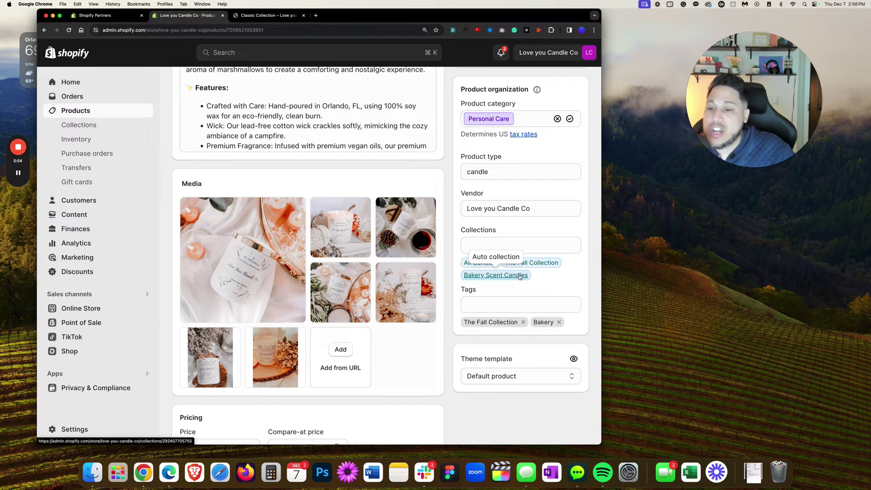
pyautogui.click(261, 15)
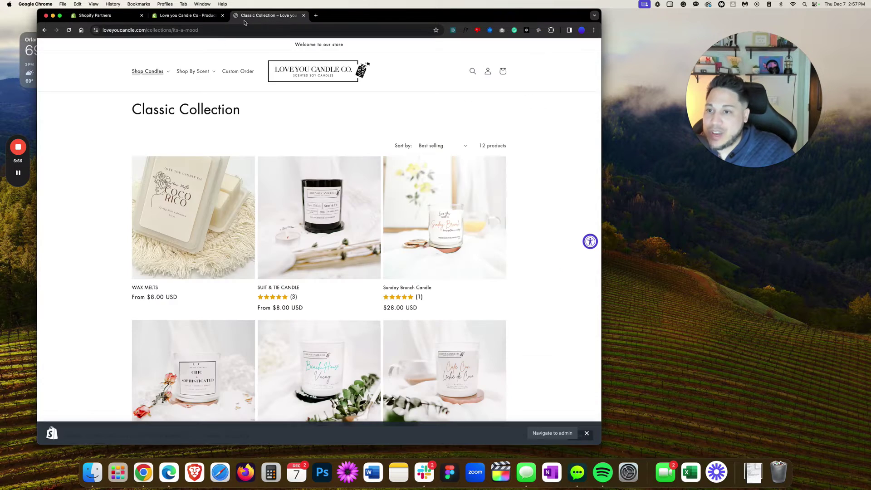
pyautogui.click(141, 73)
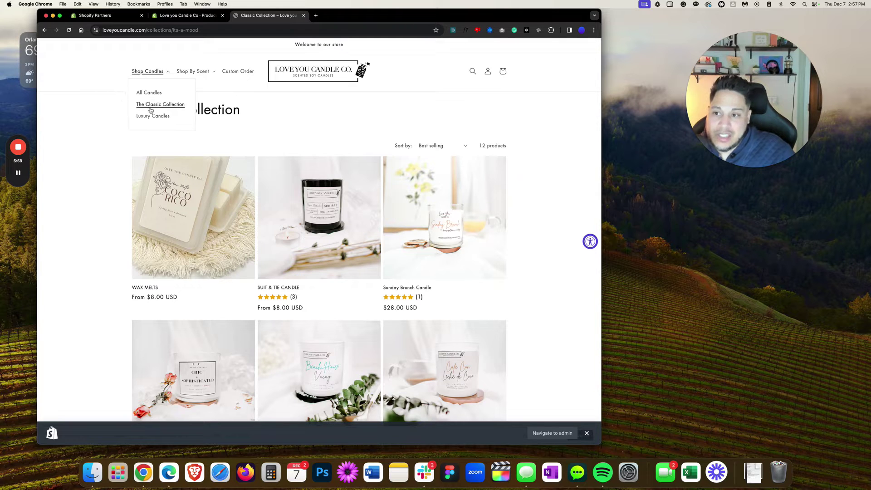
pyautogui.click(148, 93)
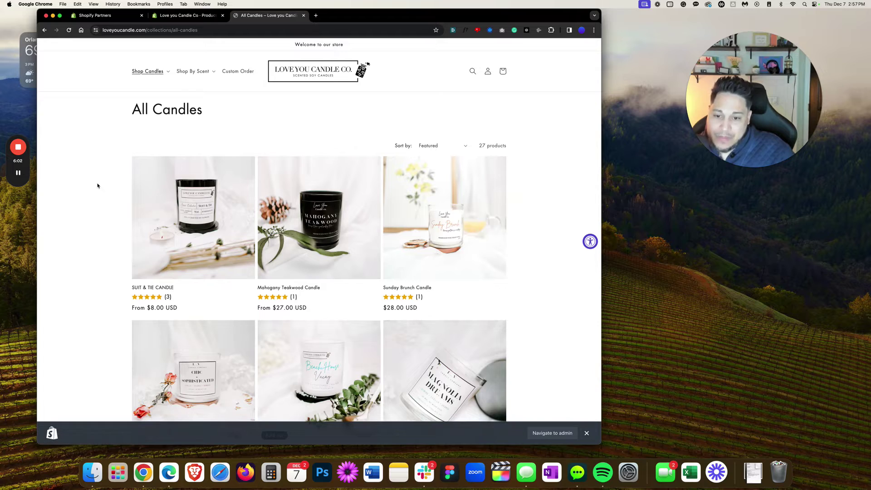
# - Scroll through All Candles, reload it and go to page 2
pyautogui.click(186, 15)
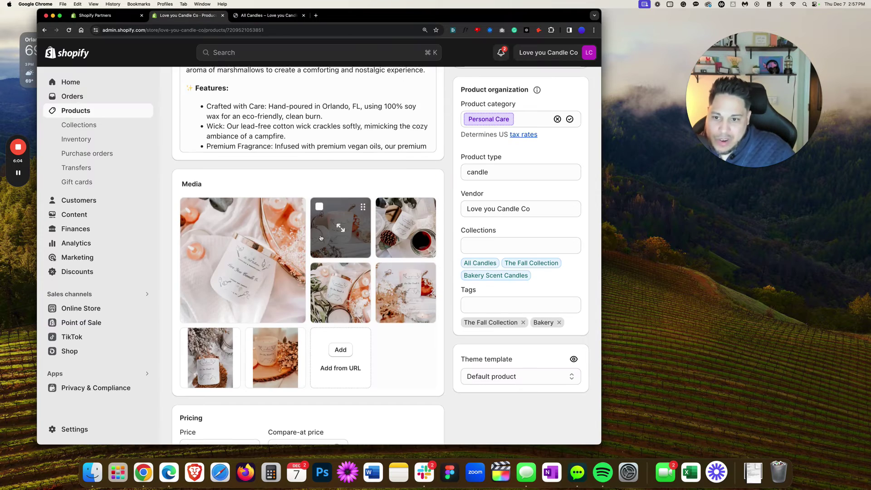
pyautogui.scroll(6, 246, 137)
pyautogui.scroll(-1, 246, 137)
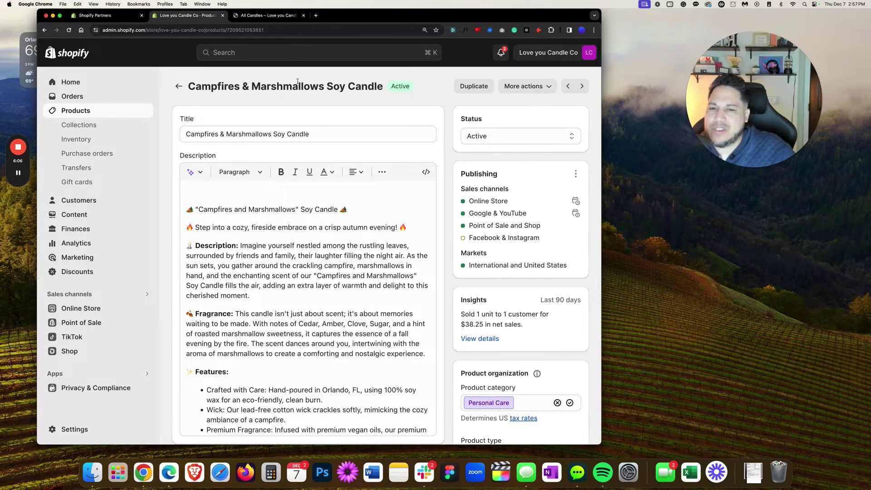
pyautogui.click(267, 15)
pyautogui.scroll(-5, 87, 244)
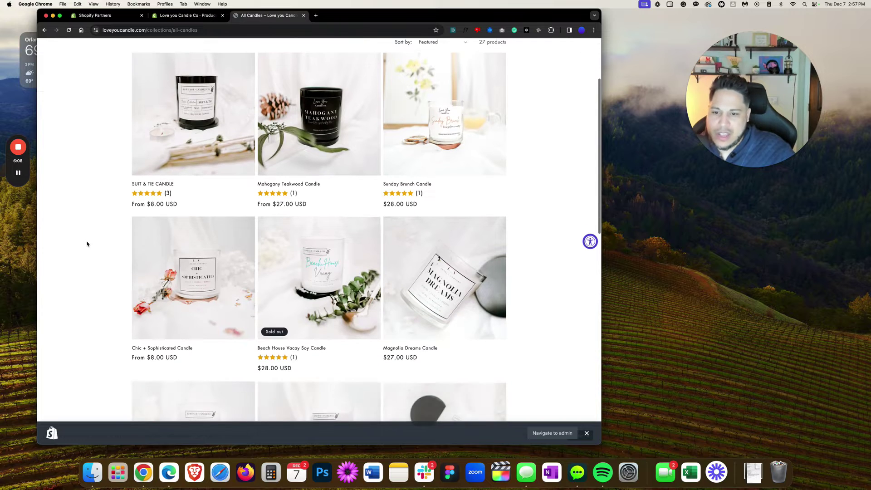
pyautogui.scroll(-8, 90, 245)
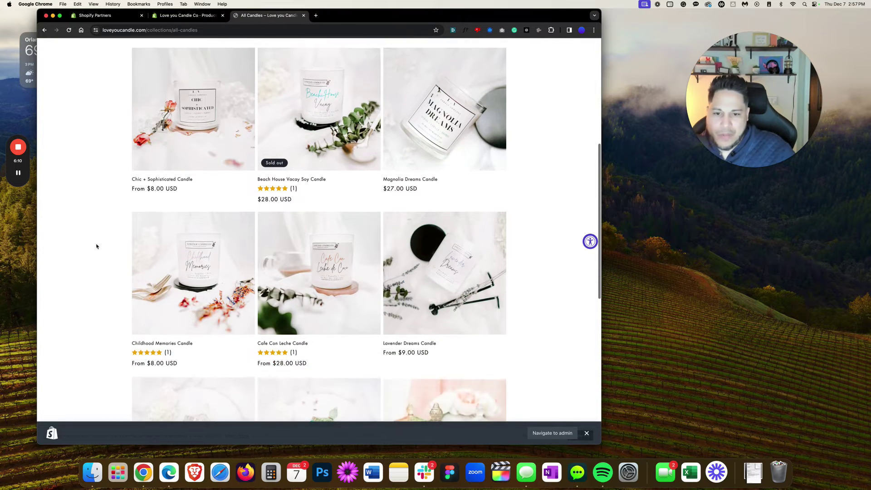
pyautogui.scroll(-10, 96, 246)
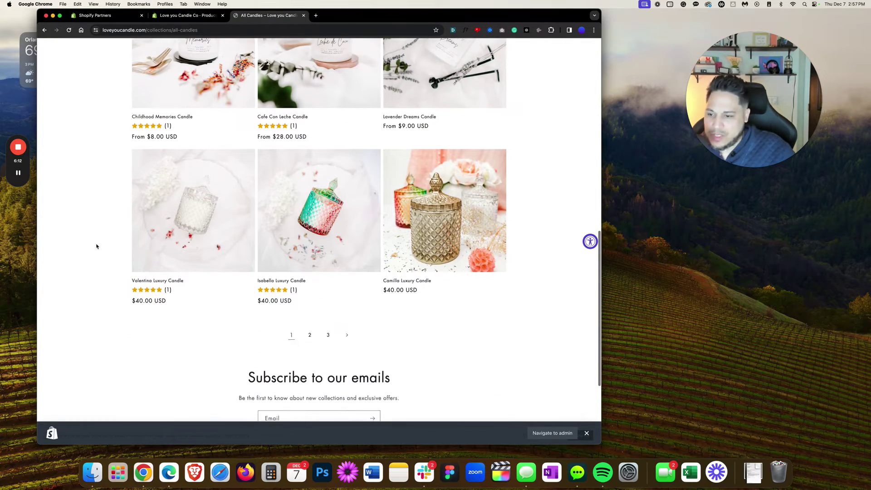
pyautogui.press('super+r')
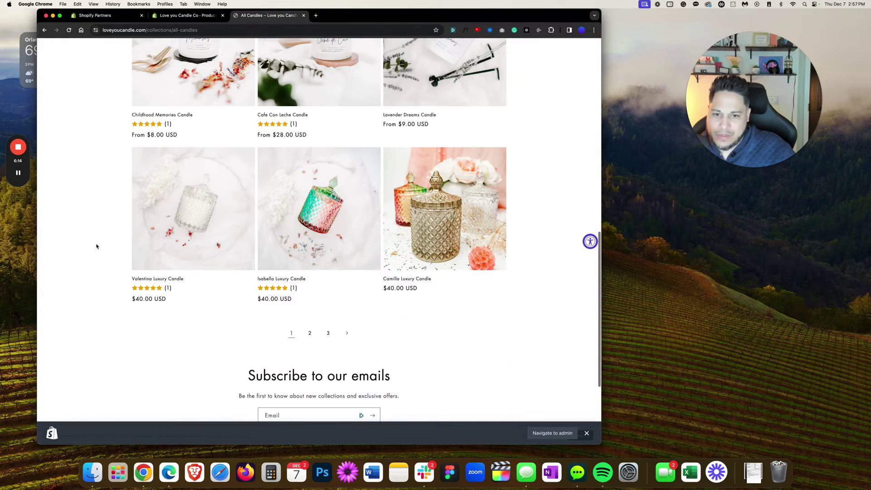
pyautogui.click(346, 333)
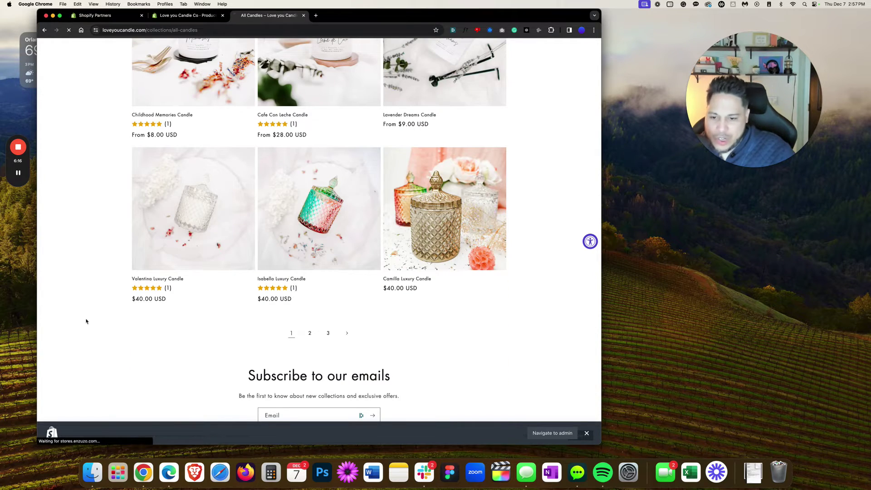
# - Review page 2's sold-out candles, then check Campfires' automatic All Candles collection in admin
pyautogui.scroll(-1, 96, 318)
pyautogui.scroll(-5, 96, 318)
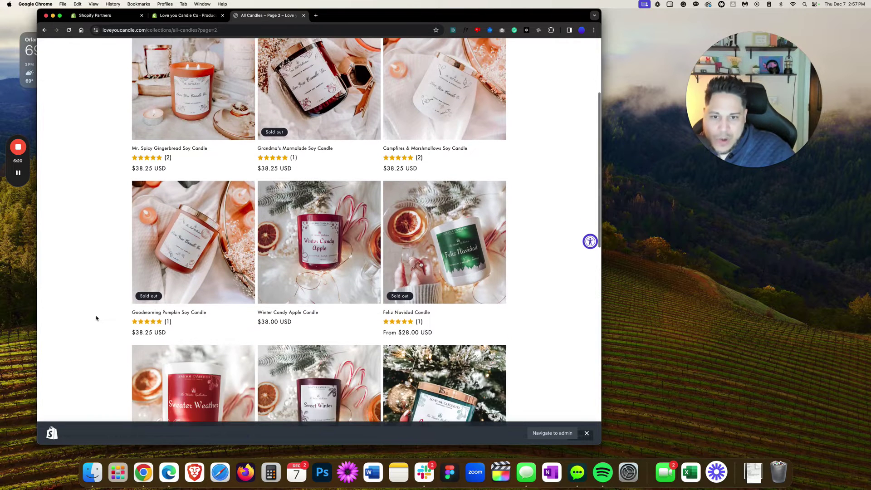
pyautogui.scroll(3, 407, 181)
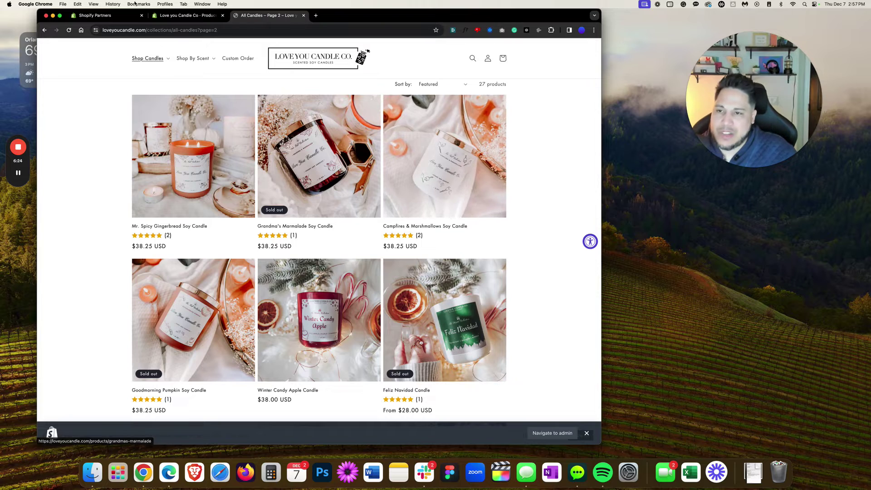
pyautogui.click(187, 16)
pyautogui.scroll(-2, 499, 341)
pyautogui.scroll(-5, 499, 340)
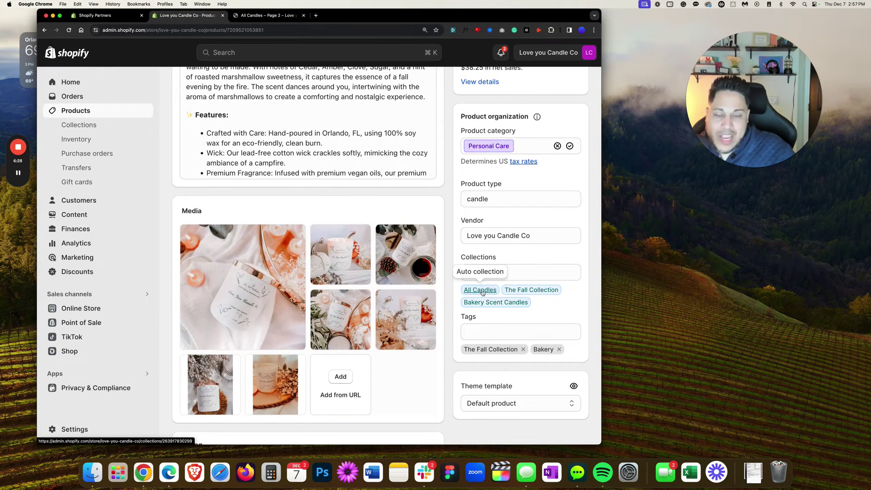
# - Check the 6-product Bakery Scent Candles page under Shop By Scent, then return to admin
pyautogui.click(268, 16)
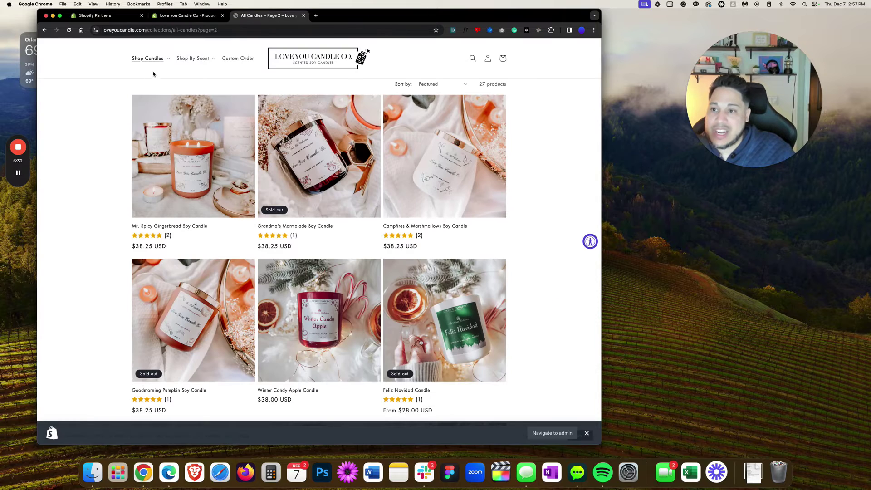
pyautogui.click(190, 63)
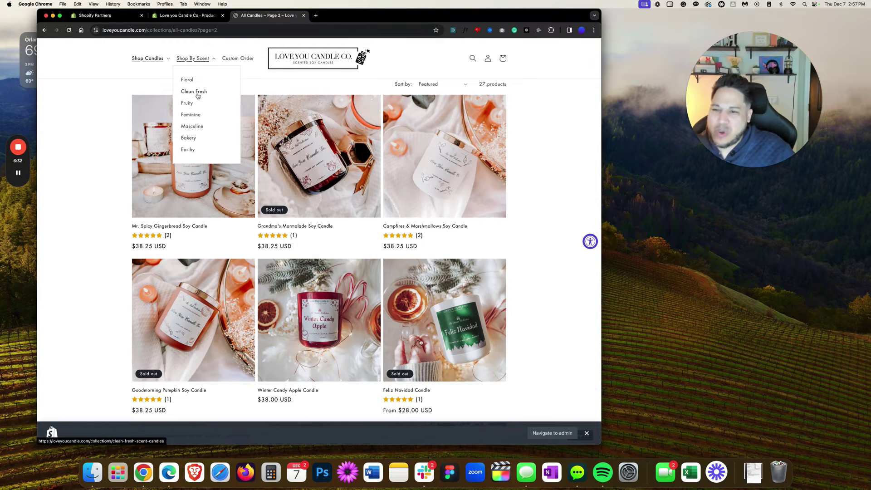
pyautogui.click(186, 16)
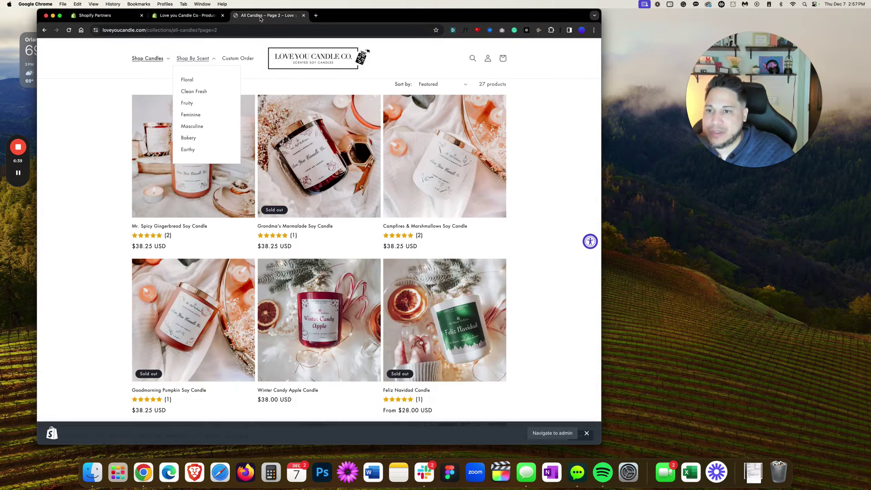
pyautogui.click(267, 16)
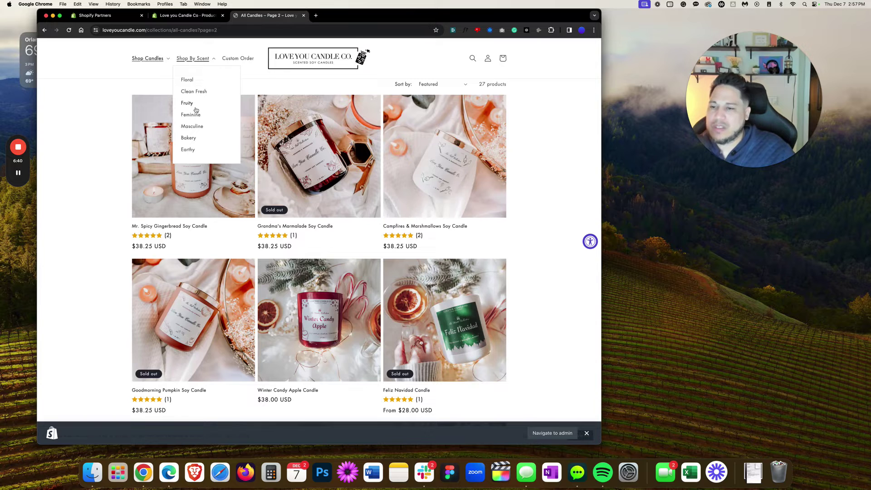
pyautogui.click(186, 138)
pyautogui.scroll(-5, 44, 147)
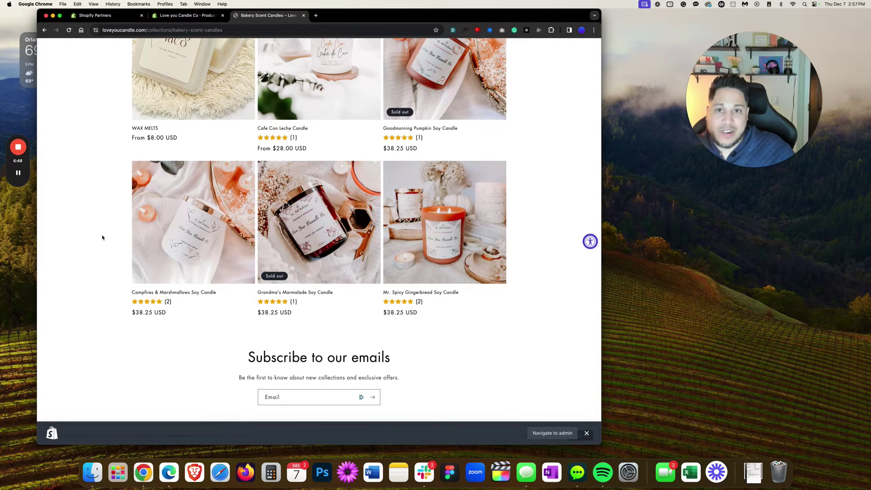
pyautogui.scroll(5, 102, 237)
pyautogui.click(186, 15)
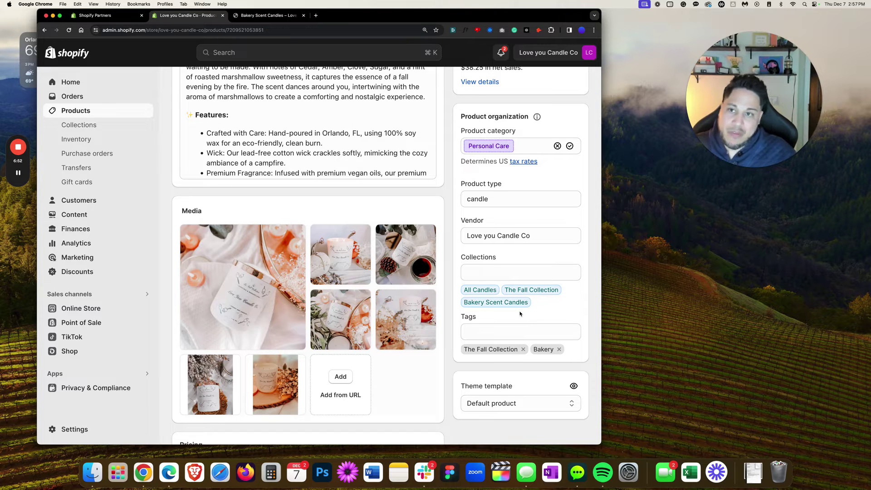
# - View The Classic Collection from Shop Candles, then return to the Campfires product page
pyautogui.click(268, 15)
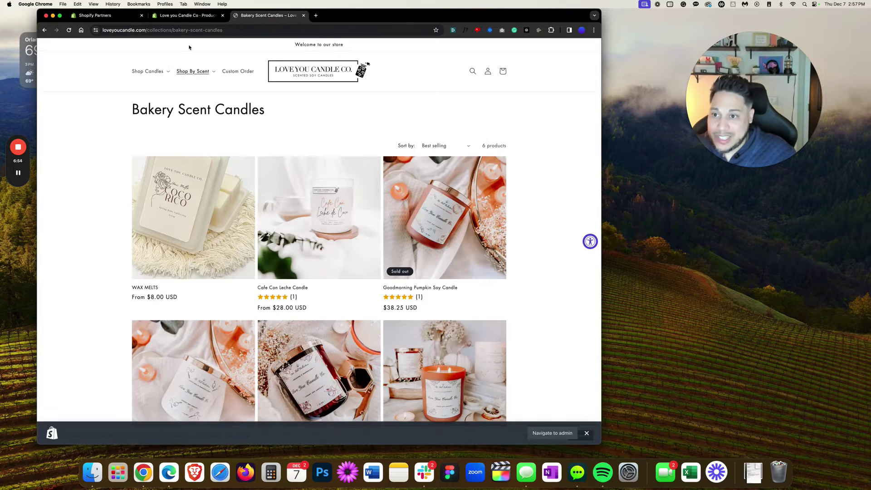
pyautogui.click(144, 71)
pyautogui.click(141, 105)
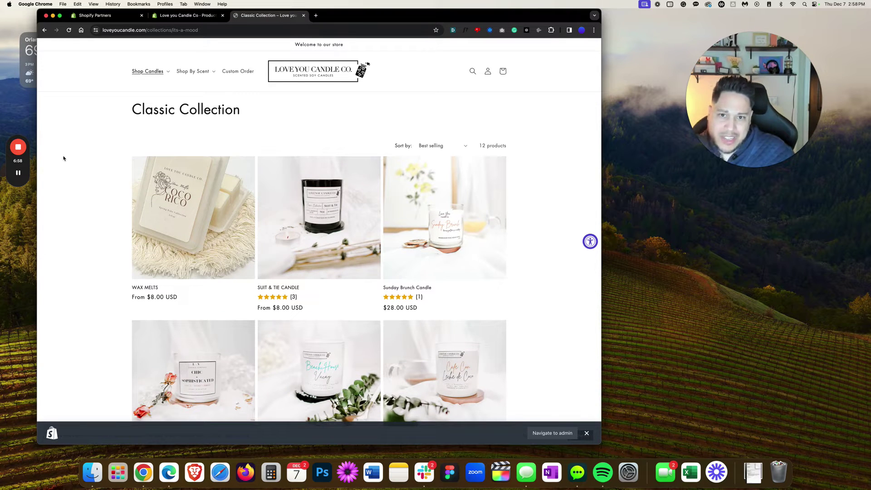
pyautogui.click(189, 15)
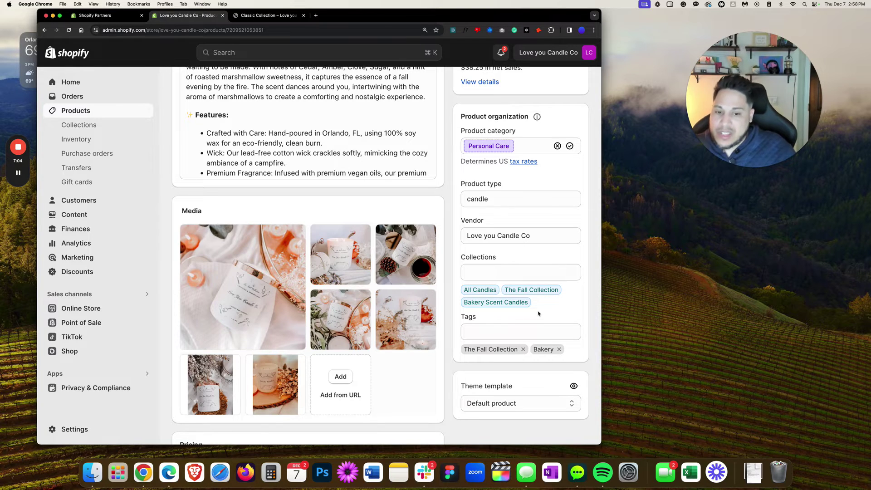
# - Inspect the product's Collections field unchanged, then open the Collections list (All Candles 38, Classic 18)
pyautogui.click(488, 271)
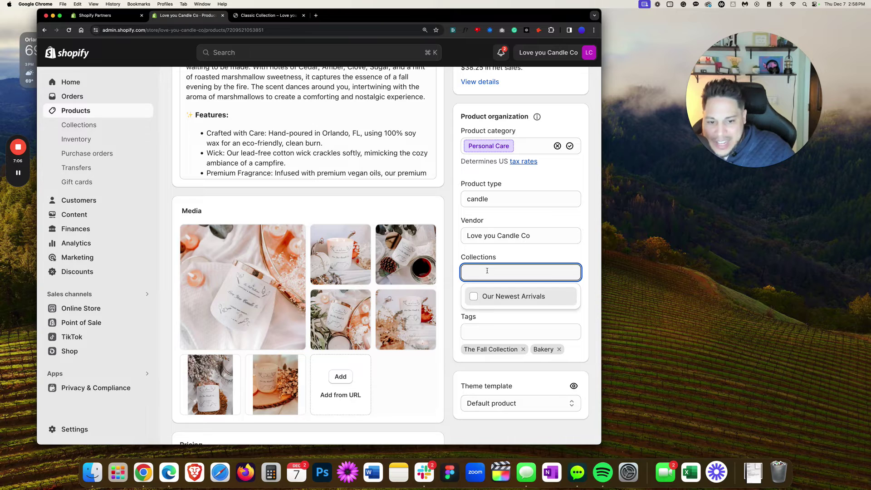
pyautogui.click(509, 260)
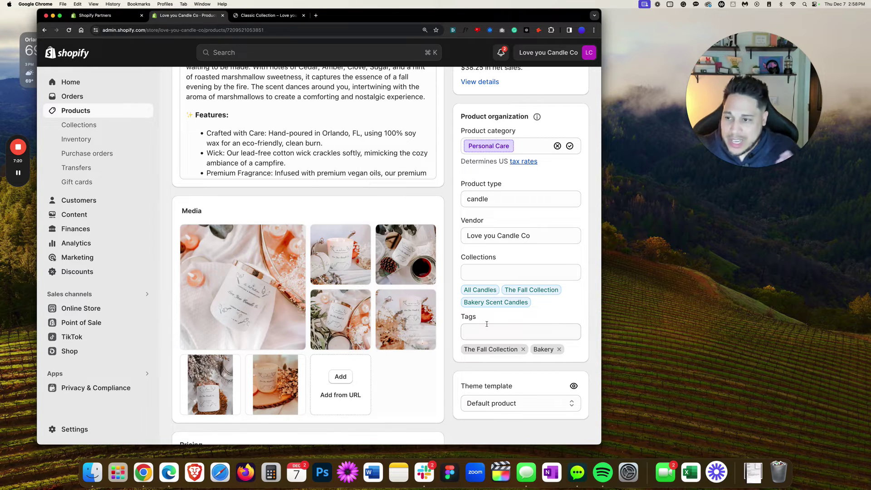
pyautogui.click(78, 124)
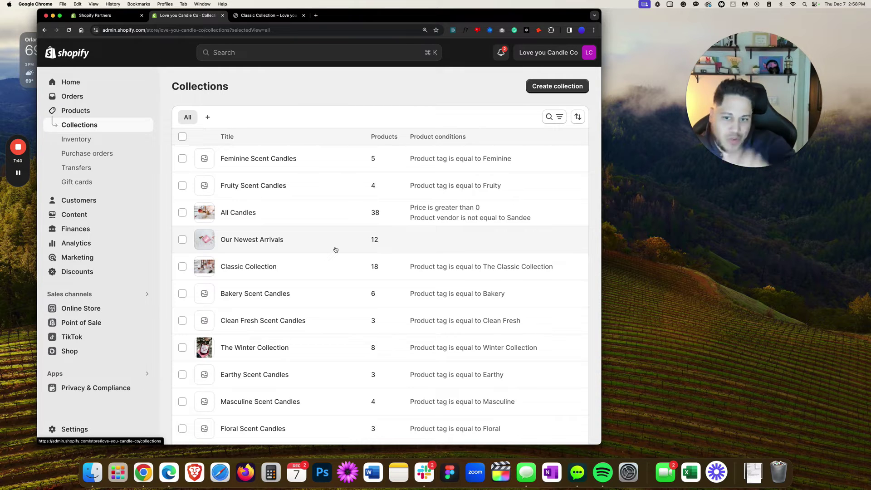
# - Open Our Newest Arrivals and browse all store products, closing the picker without adding any
pyautogui.click(254, 250)
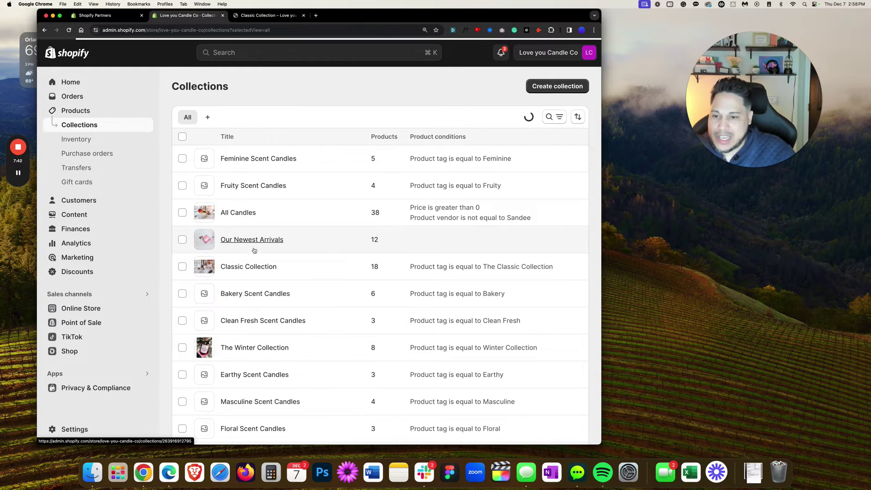
pyautogui.scroll(-5, 269, 247)
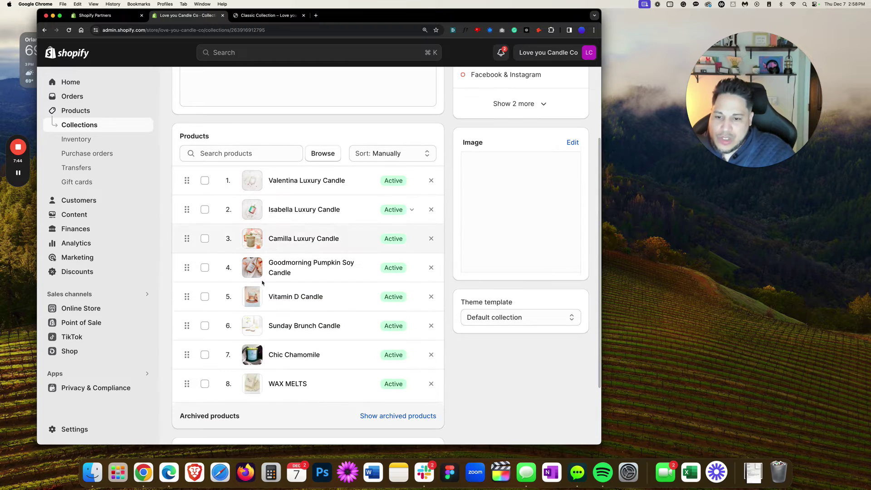
pyautogui.scroll(5, 281, 409)
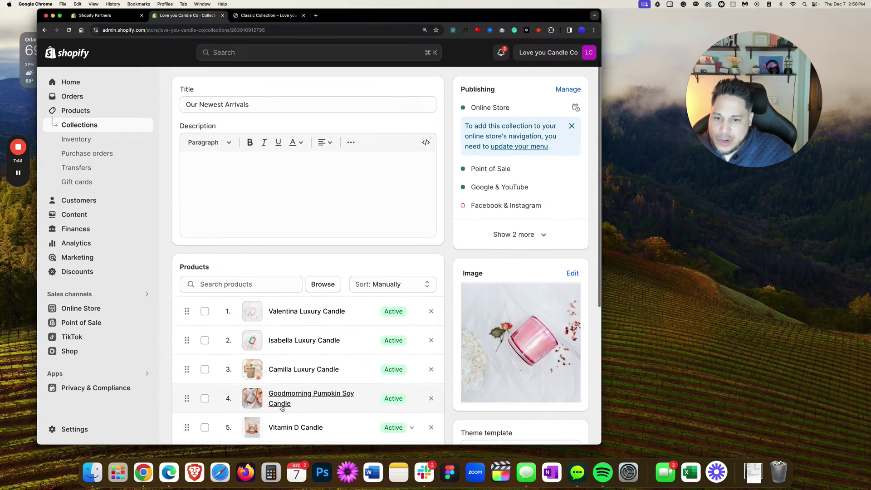
pyautogui.scroll(-2, 282, 409)
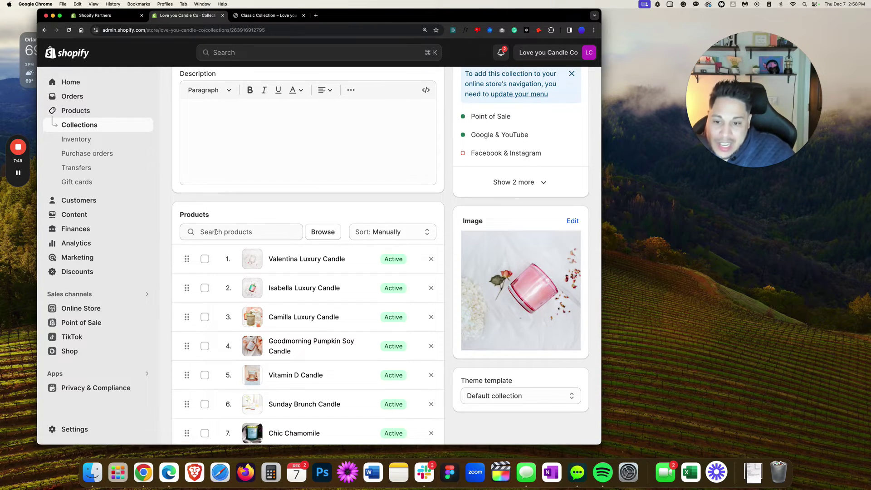
pyautogui.click(244, 231)
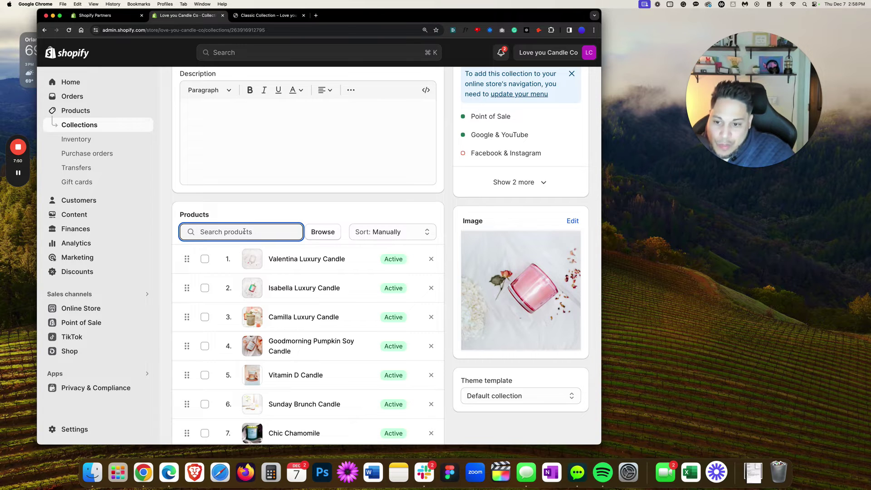
pyautogui.click(329, 236)
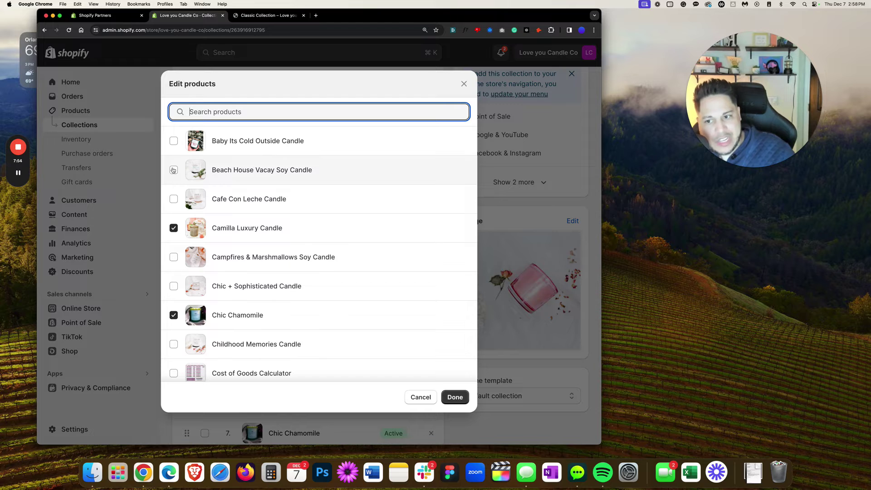
pyautogui.click(463, 83)
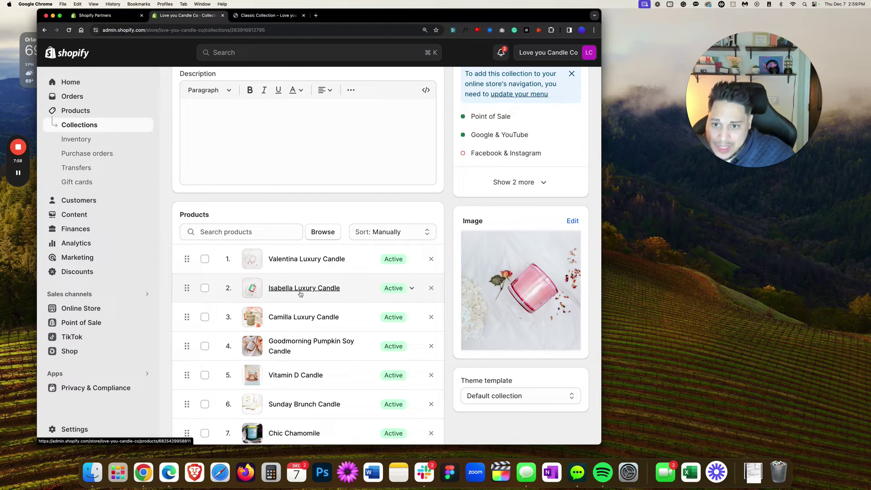
# - Keep the Our Newest Arrivals sort order set to Manually
pyautogui.scroll(-5, 300, 294)
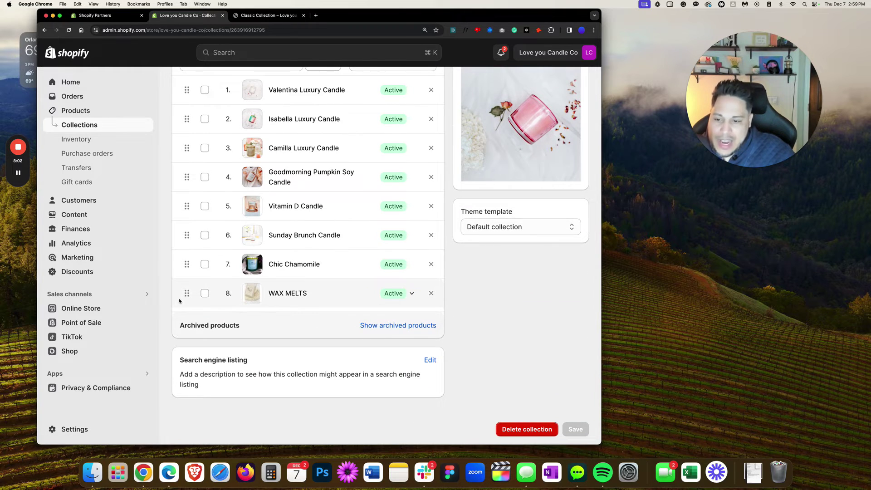
pyautogui.scroll(5, 332, 231)
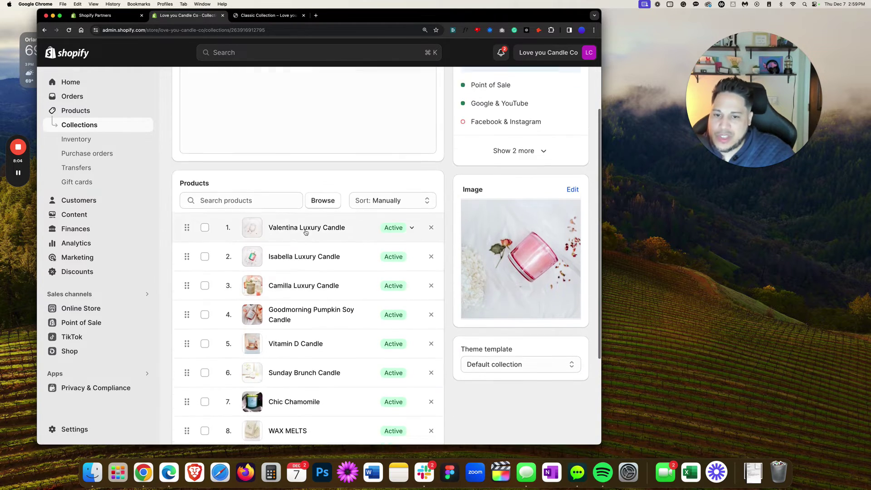
pyautogui.click(382, 221)
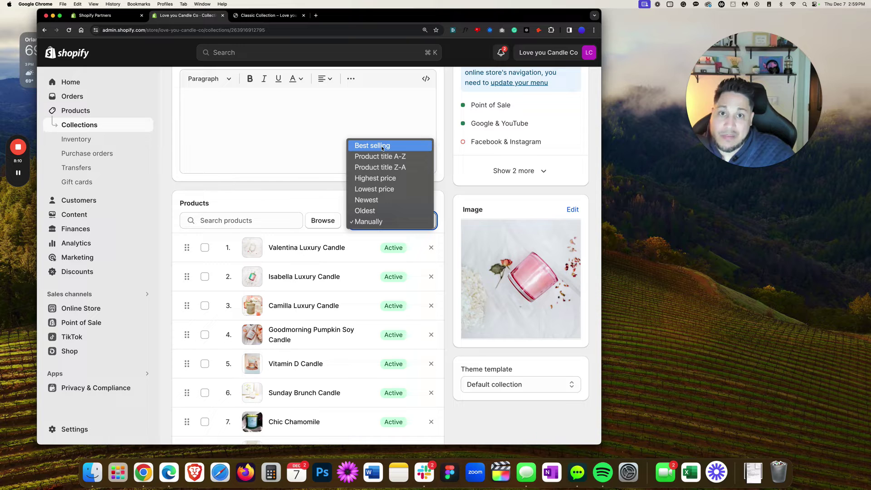
pyautogui.click(368, 221)
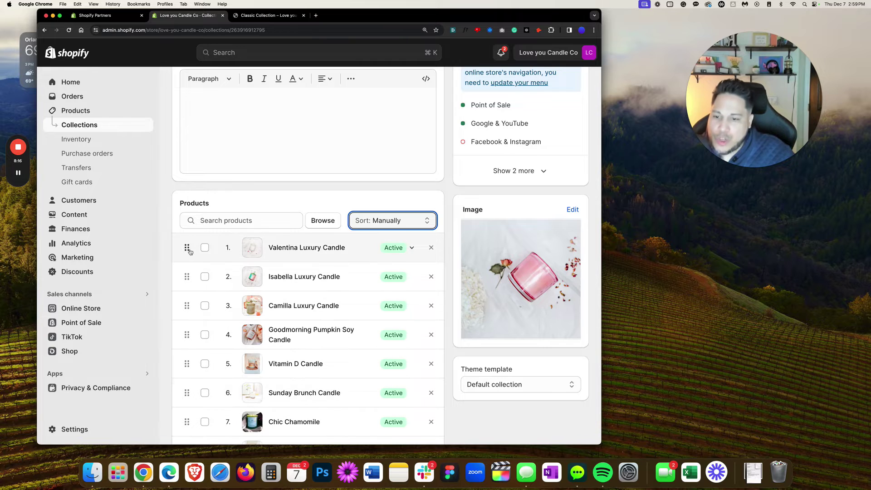
pyautogui.scroll(3, 223, 266)
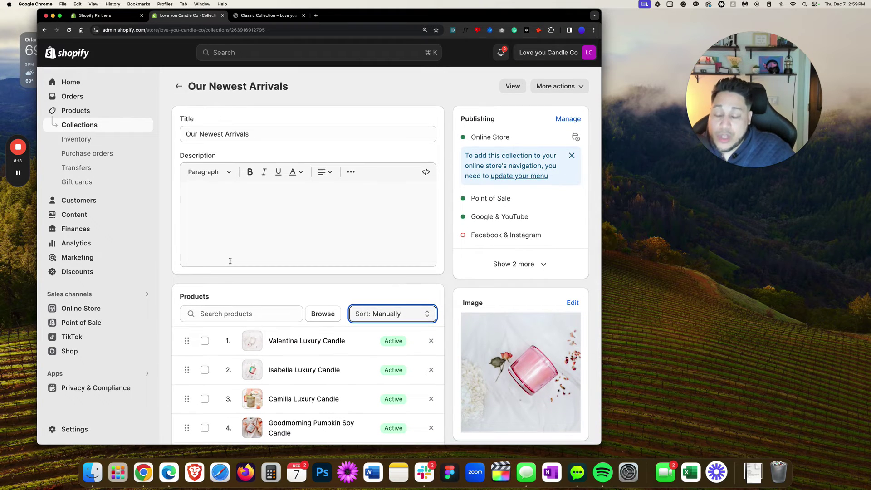
pyautogui.click(327, 110)
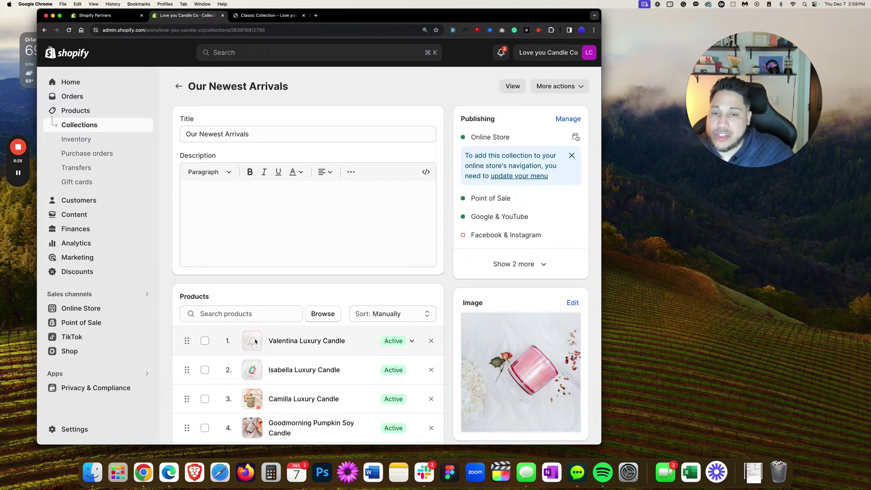
# - View Our Newest Arrivals on the live storefront, listing its 8 products
pyautogui.click(511, 87)
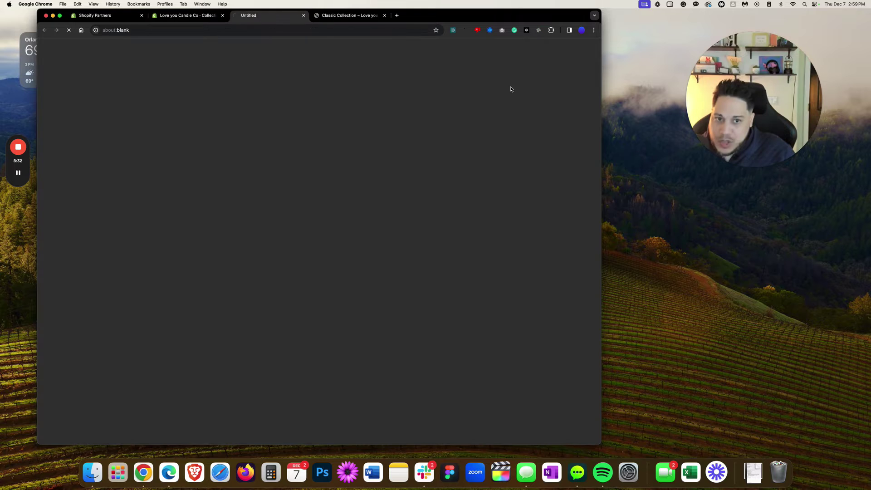
pyautogui.scroll(-3, 71, 224)
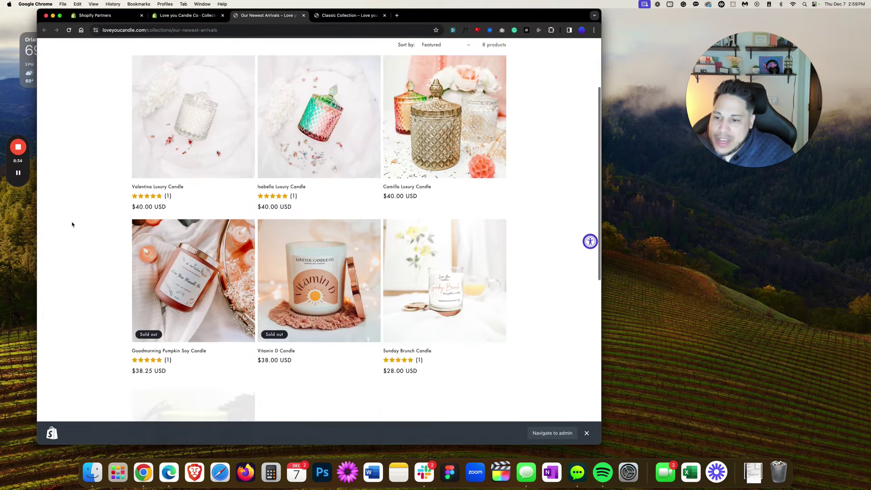
pyautogui.scroll(2, 71, 225)
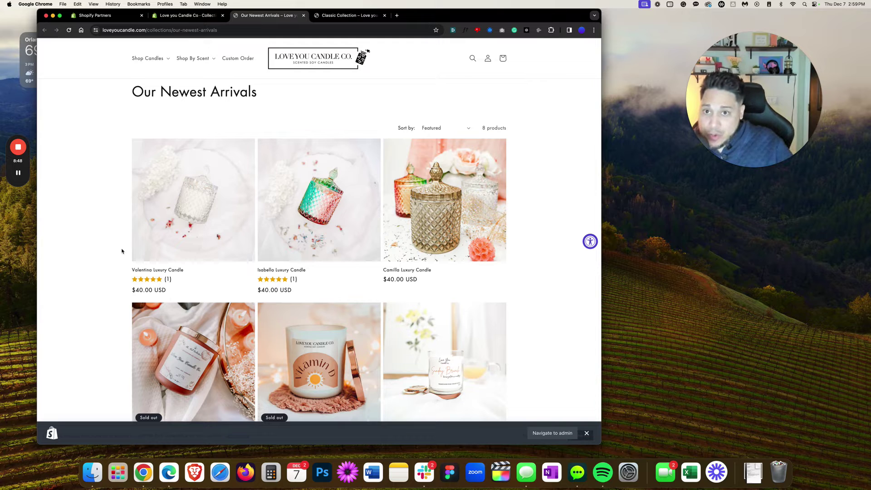
# - Move from the Classic Collection storefront page to the homepage and open the Shop Candles menu
pyautogui.click(216, 17)
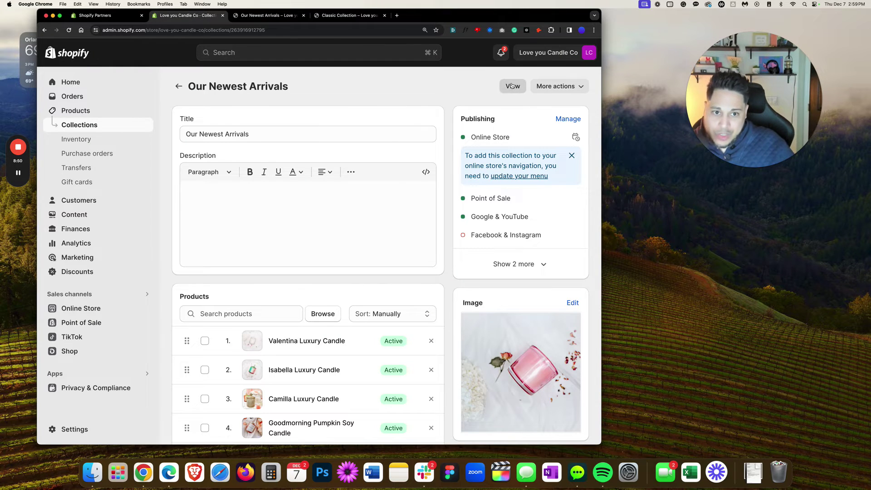
pyautogui.click(265, 16)
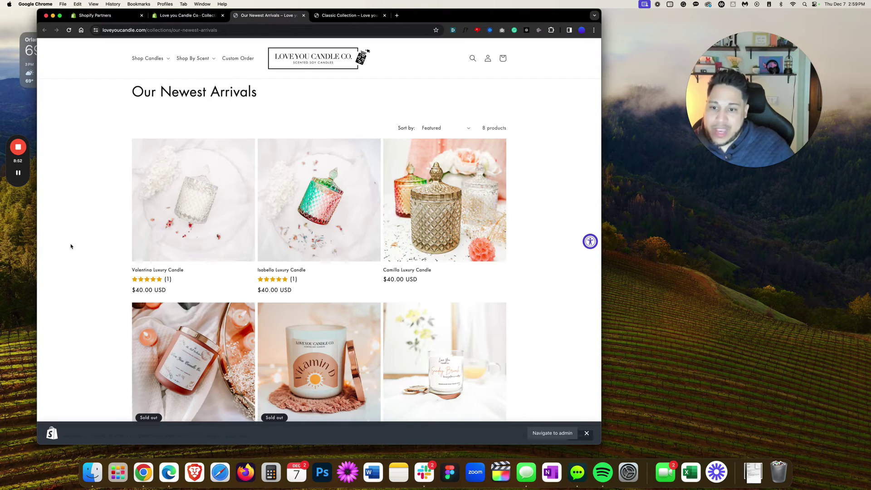
pyautogui.scroll(-2, 71, 246)
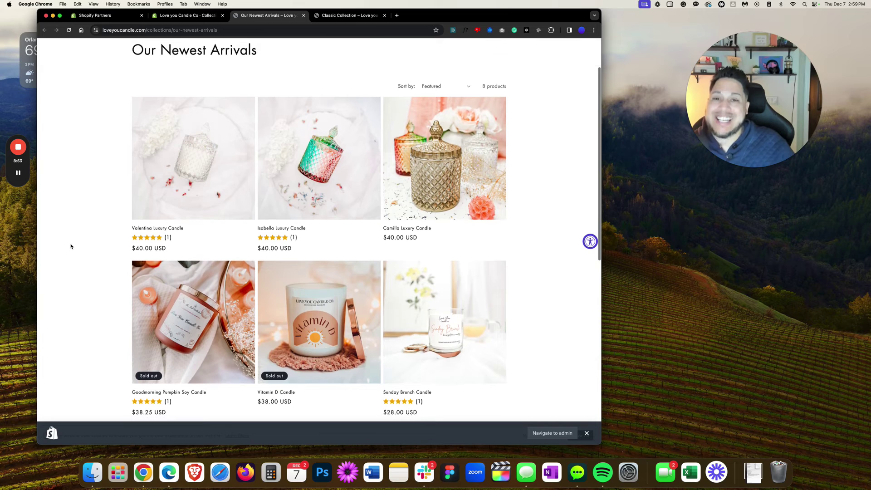
pyautogui.click(362, 17)
pyautogui.click(279, 72)
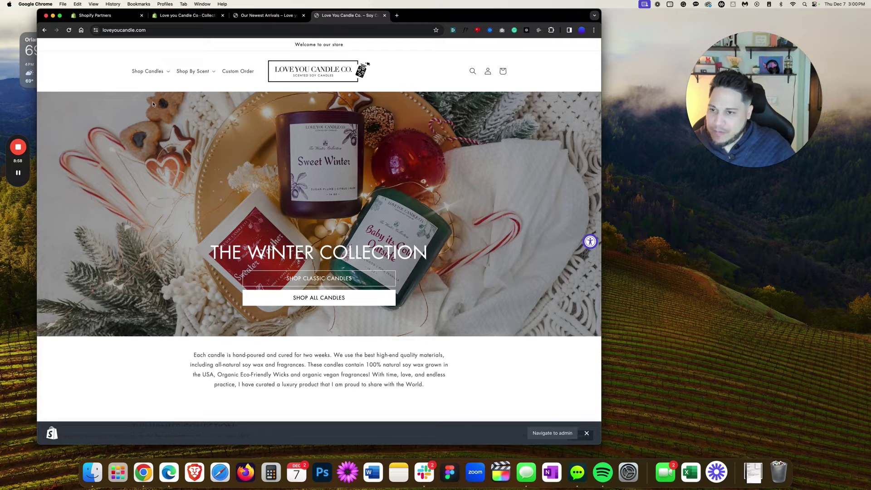
pyautogui.click(147, 71)
# - Open The Classic Collection from the Shop Candles menu and compare it with Our Newest Arrivals
pyautogui.click(161, 104)
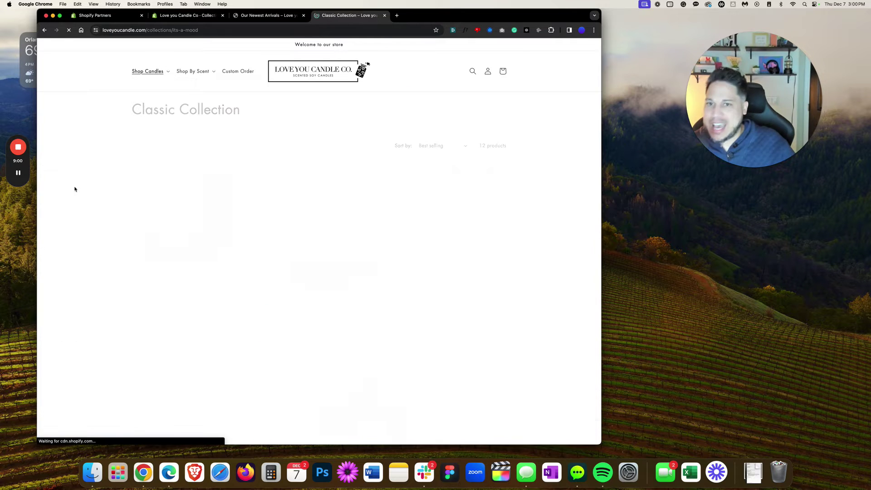
pyautogui.hotkey('ctrl', 'shift', 'Tab')
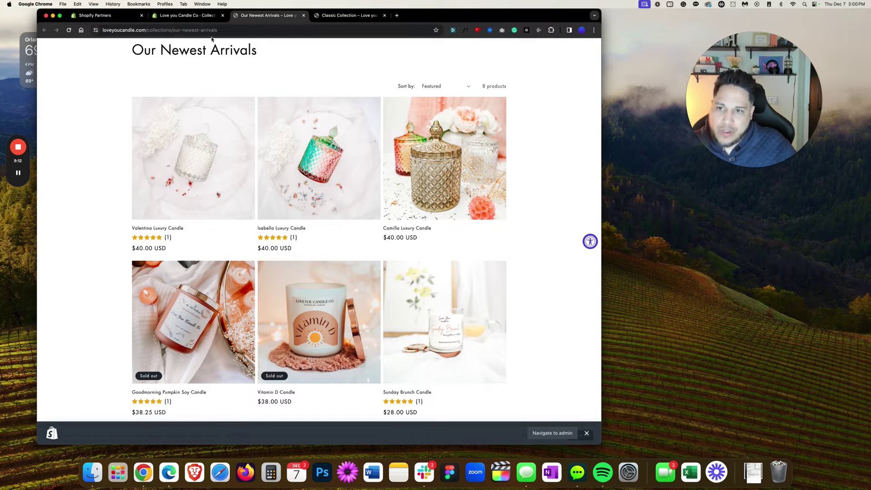
pyautogui.click(322, 18)
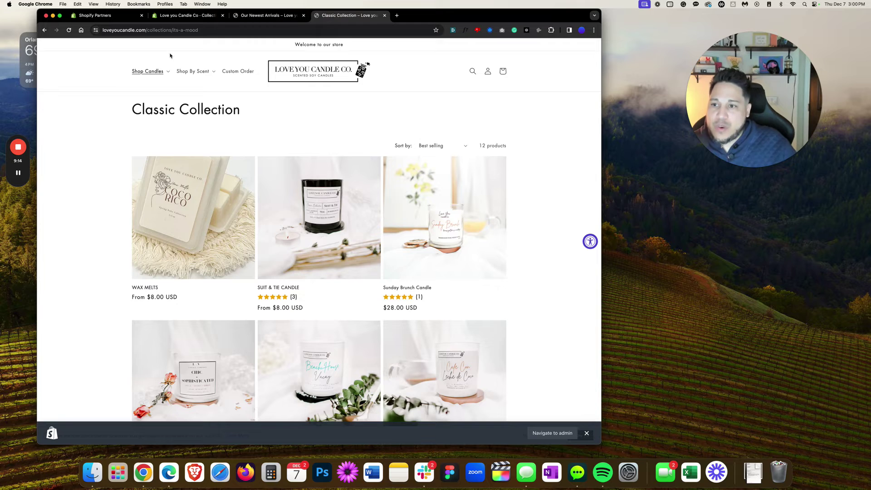
pyautogui.click(151, 76)
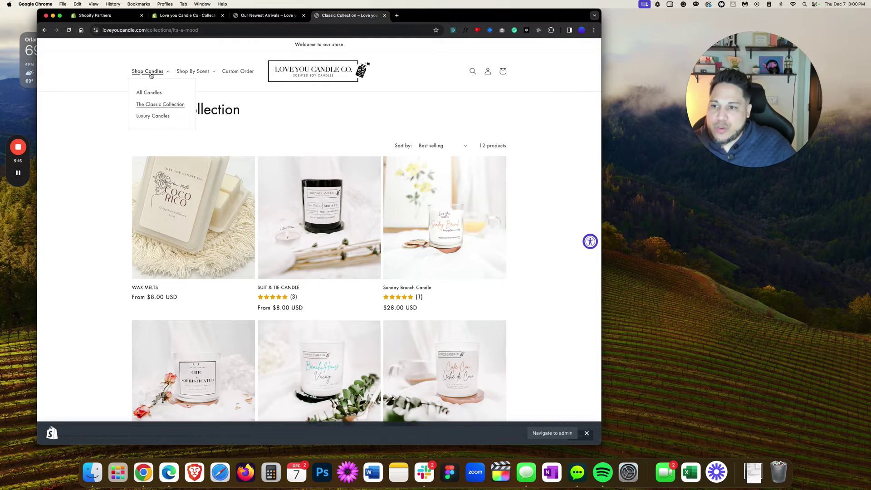
pyautogui.click(155, 105)
# - Compare the its-a-mood and our-newest-arrivals URL handles, then return to the admin collection editor
pyautogui.moveTo(161, 30); pyautogui.dragTo(204, 36)
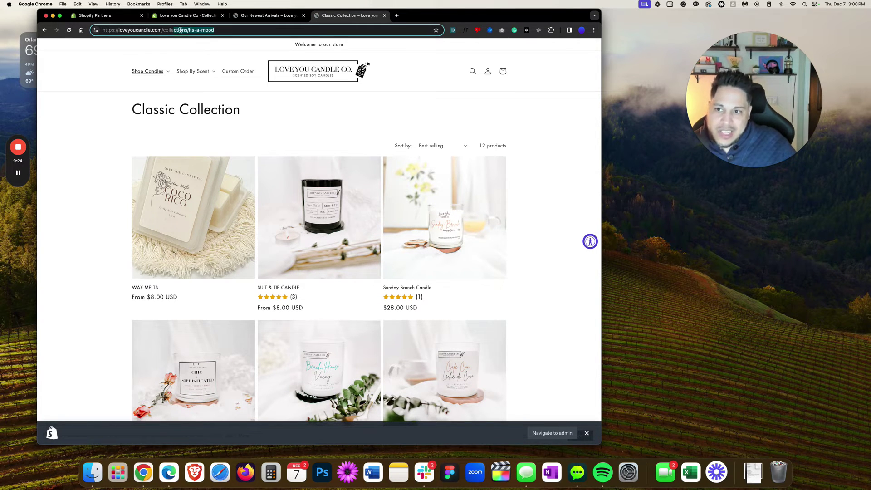
pyautogui.click(253, 15)
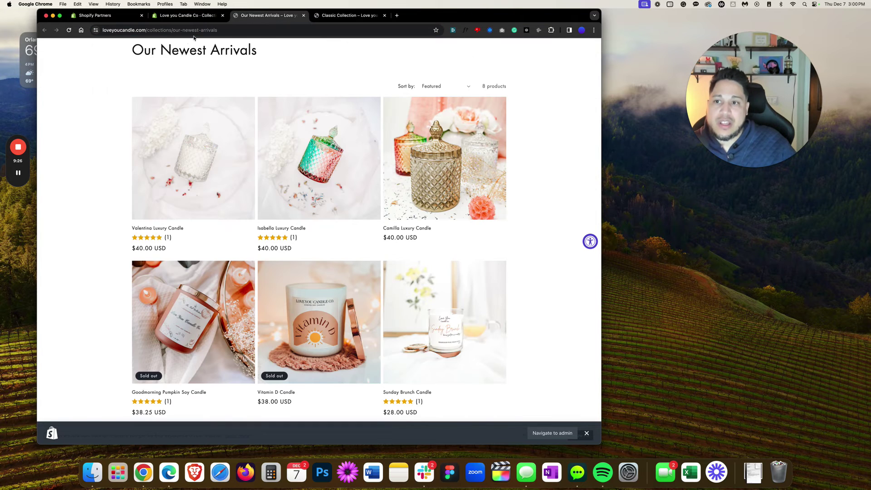
pyautogui.moveTo(215, 29); pyautogui.dragTo(183, 64)
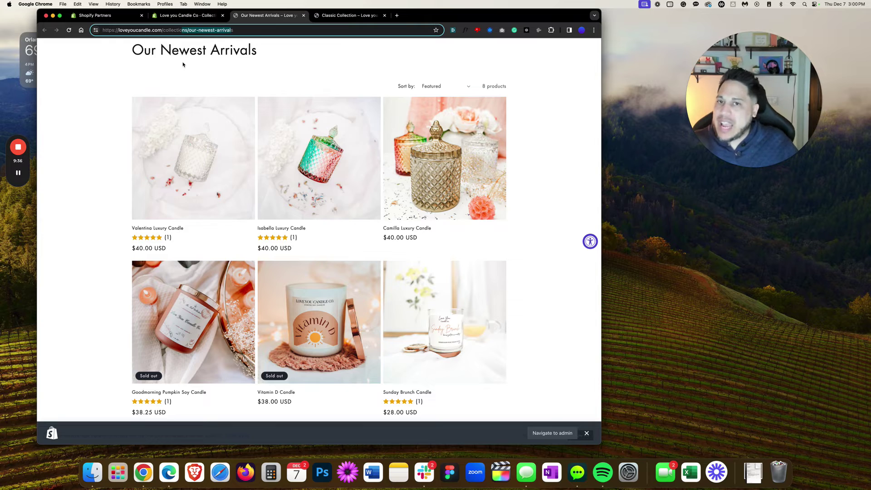
pyautogui.click(187, 17)
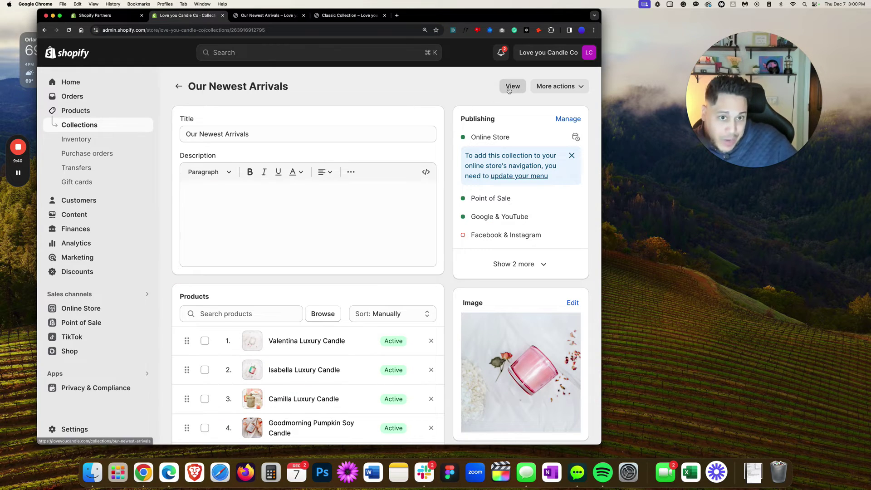
pyautogui.click(267, 16)
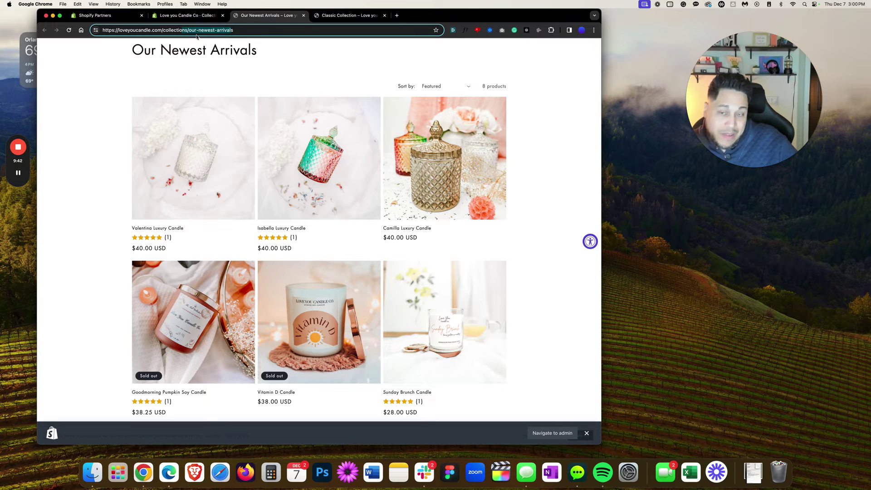
pyautogui.hotkey('ctrl', 'Tab')
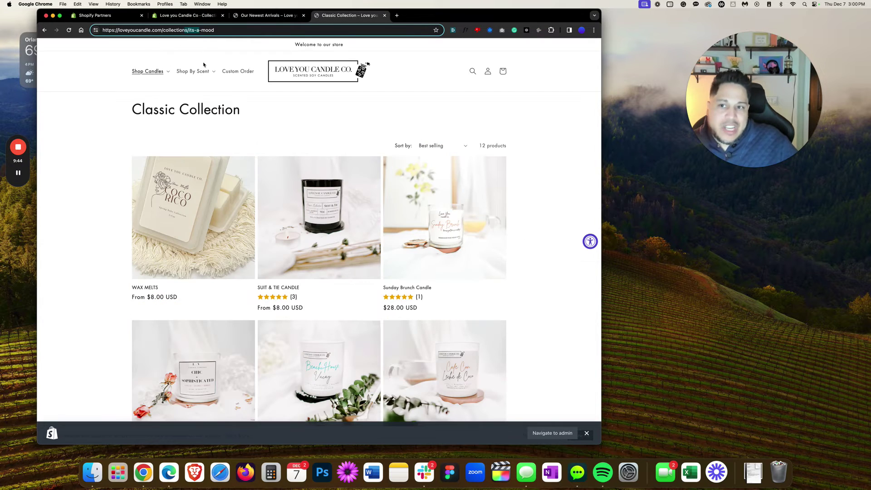
pyautogui.click(203, 17)
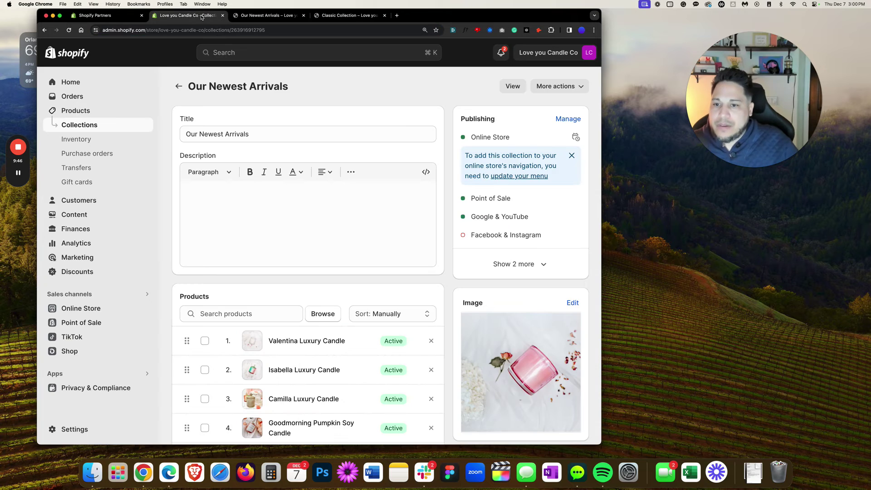
# - Expand the Search engine listing, showing SEO title Our Newest Arrivals and handle our-newest-arrivals
pyautogui.scroll(-5, 317, 219)
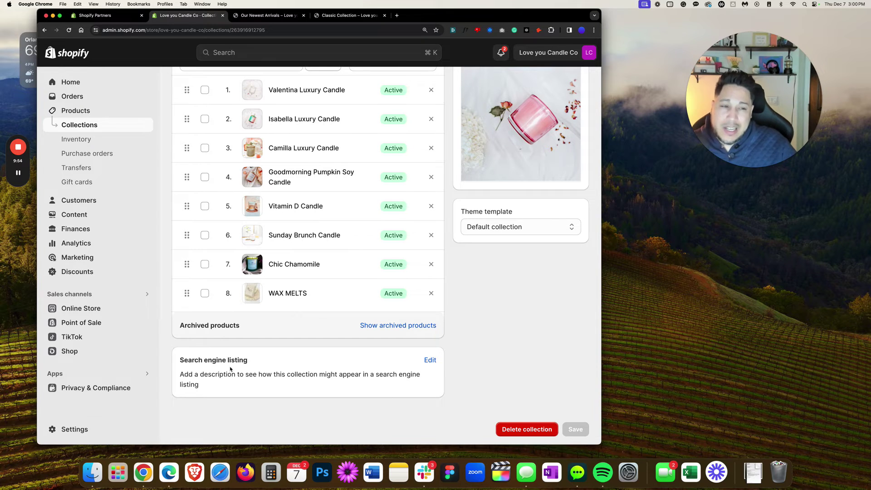
pyautogui.click(426, 361)
pyautogui.scroll(-5, 345, 360)
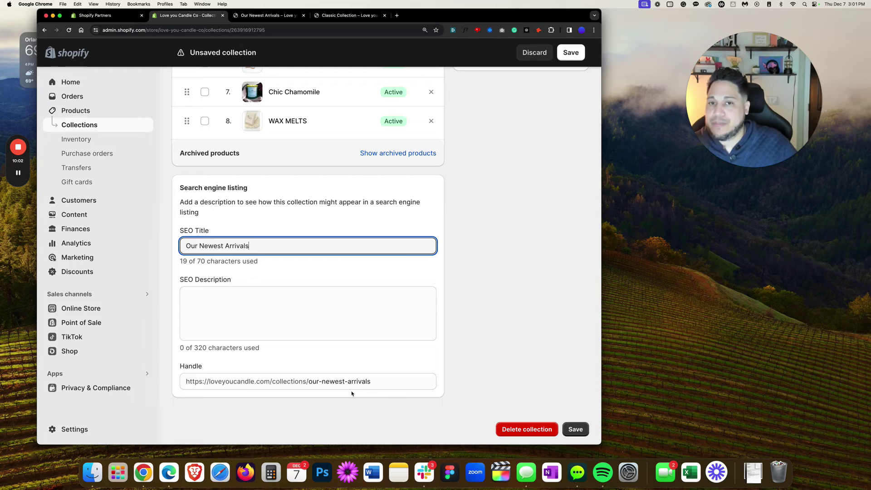
pyautogui.press('super+4')
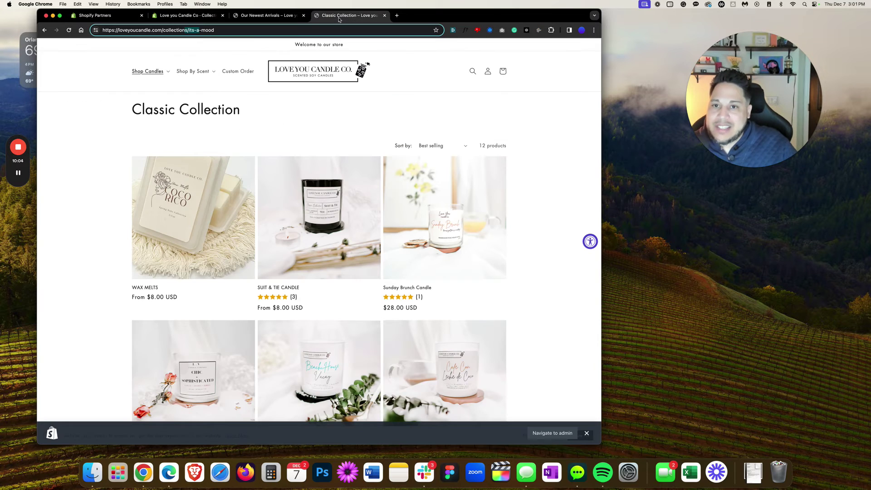
pyautogui.click(148, 74)
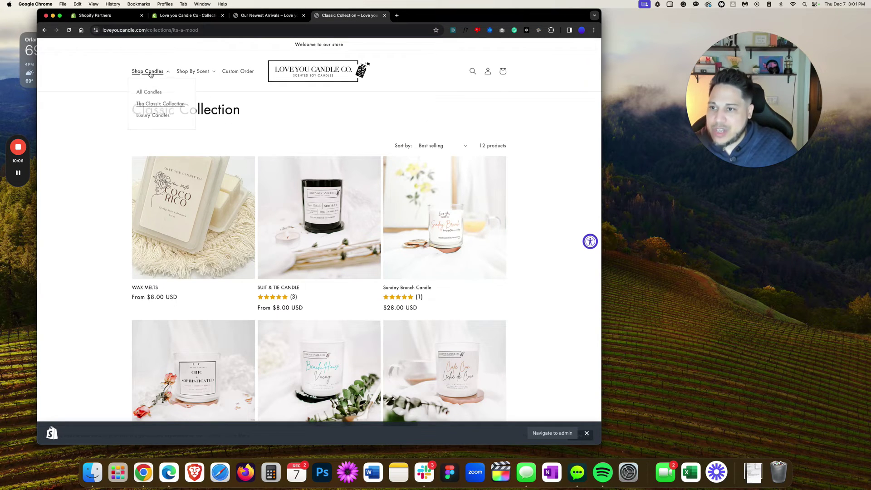
pyautogui.click(153, 107)
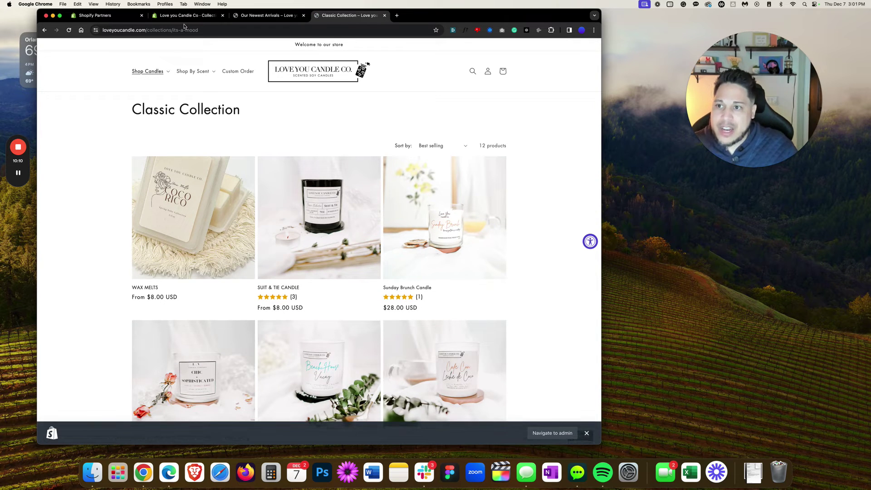
pyautogui.click(171, 30)
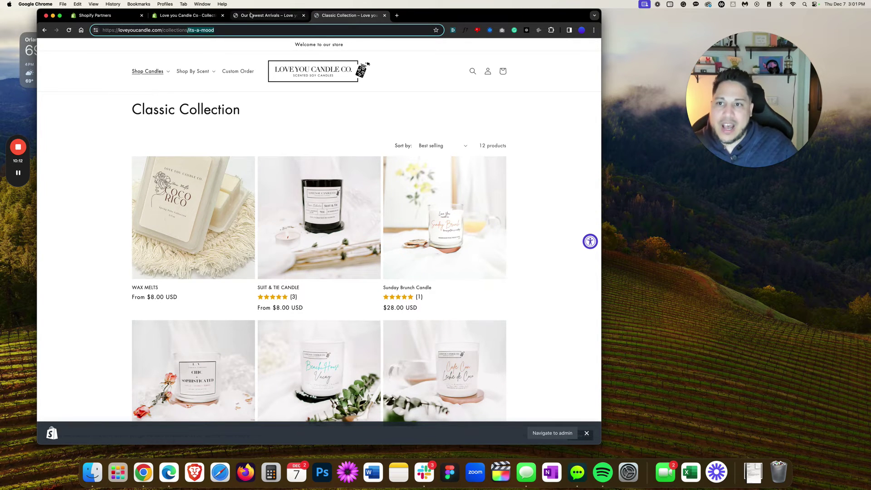
pyautogui.press('super+alt+Left')
pyautogui.click(205, 19)
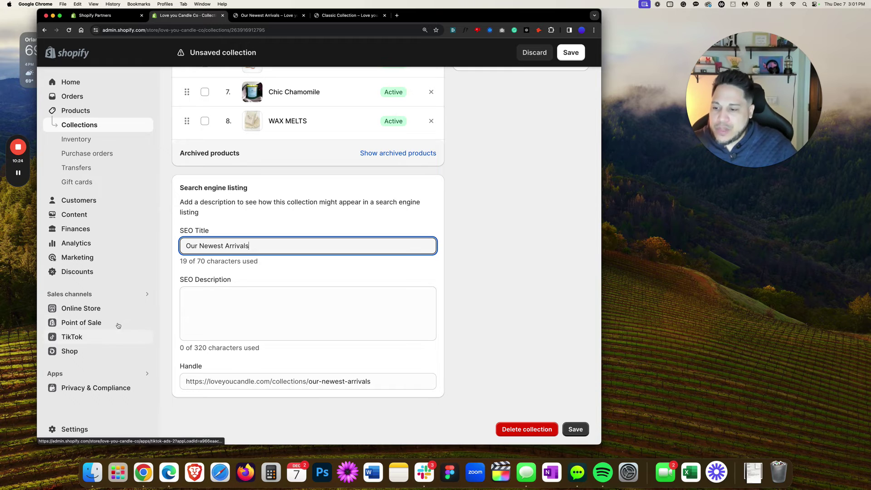
# - Open Navigation's Main menu, expand Shop Candles, and edit The Classic Collection item
pyautogui.click(103, 309)
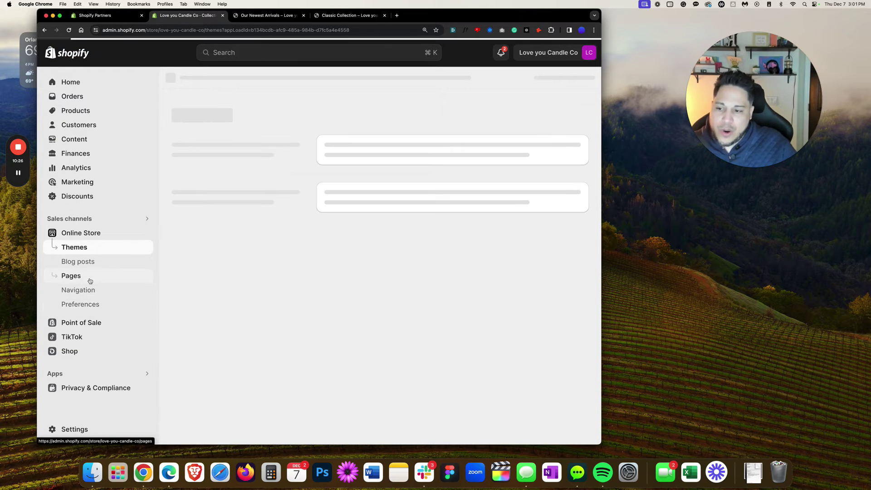
pyautogui.click(84, 291)
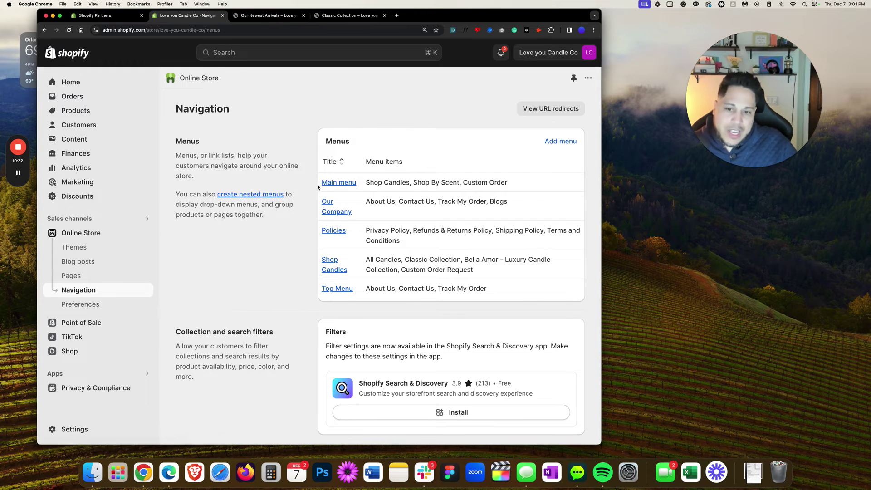
pyautogui.click(340, 184)
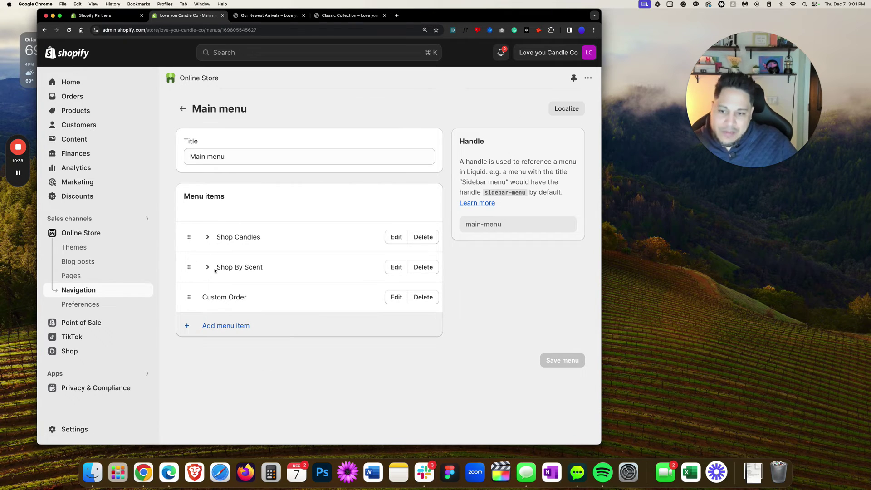
pyautogui.click(207, 238)
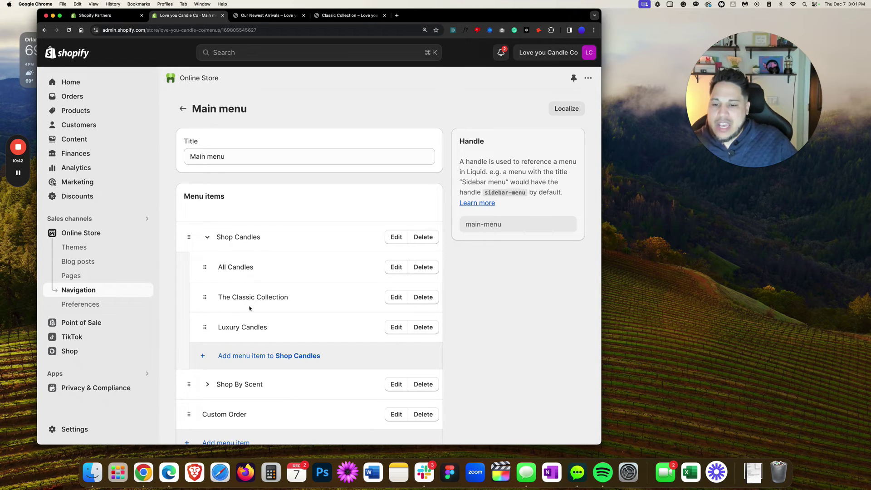
pyautogui.moveTo(226, 297); pyautogui.dragTo(288, 298)
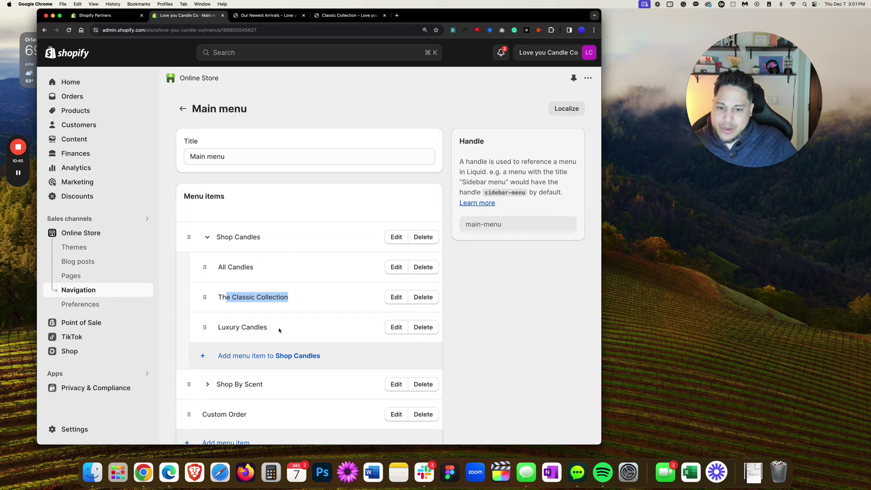
pyautogui.click(396, 297)
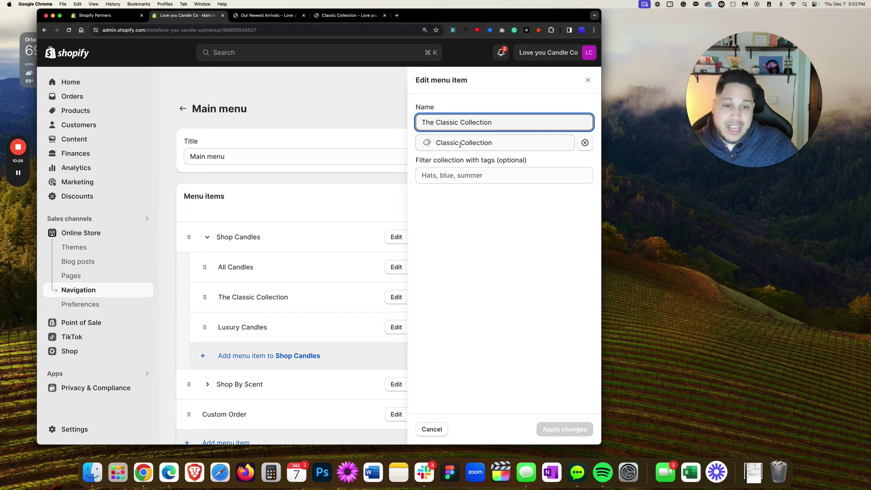
# - Browse collections for The Classic Collection's link, then close the item still linked to Classic Collection
pyautogui.click(503, 144)
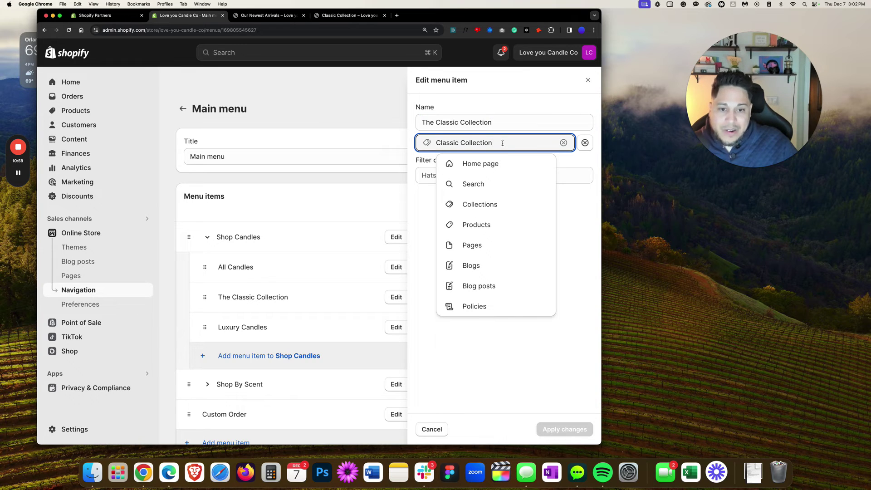
pyautogui.click(502, 207)
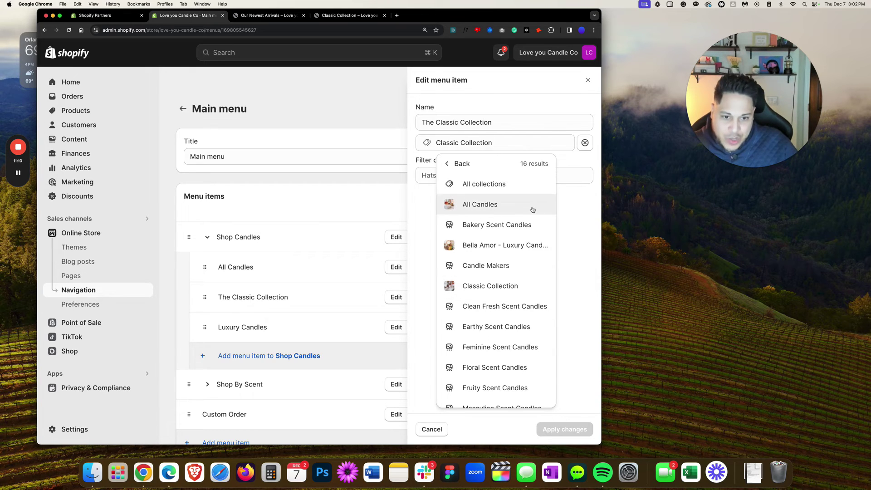
pyautogui.click(423, 243)
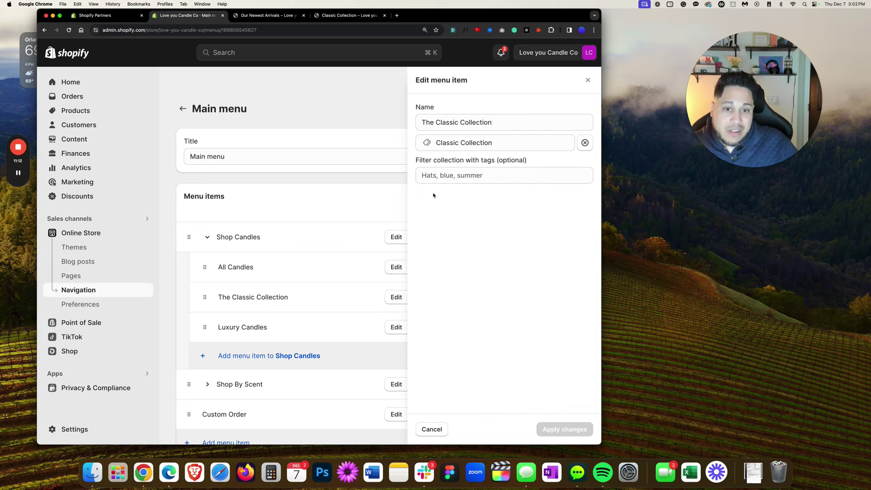
pyautogui.click(587, 81)
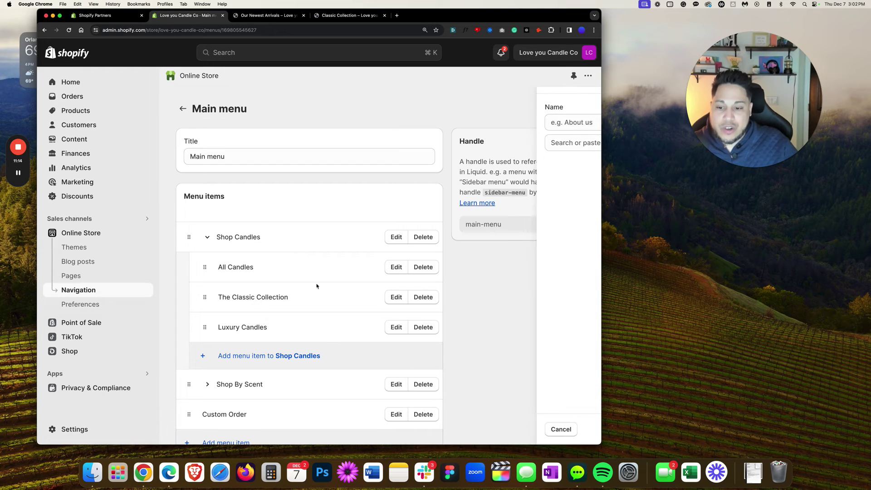